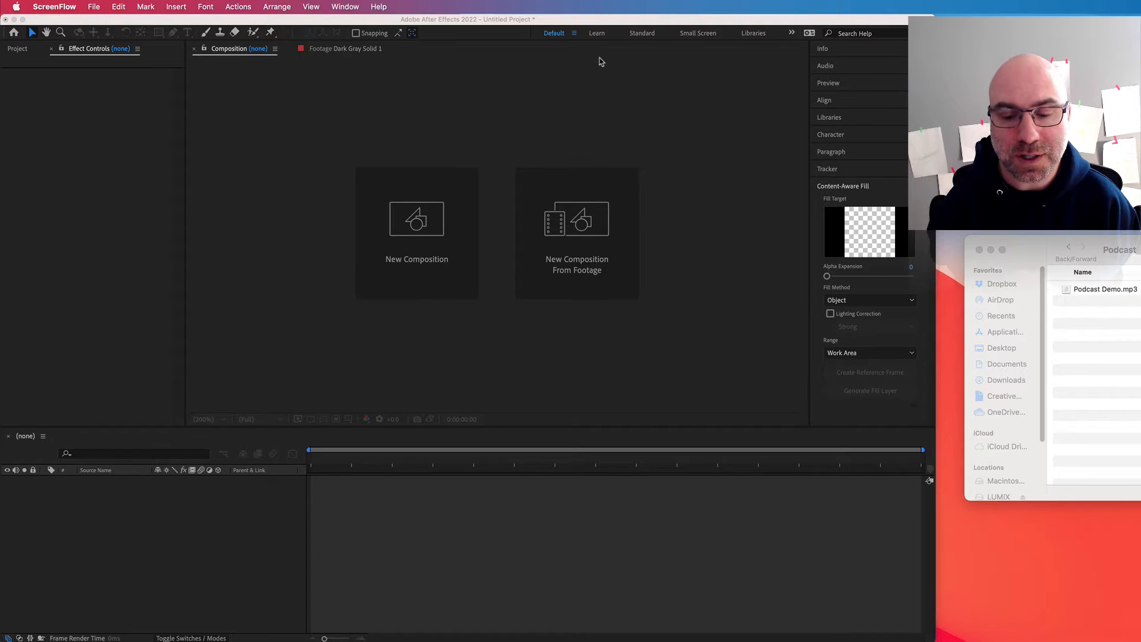
Step: Create a new composition with the HDTV 1080 29.97 preset, 1920 x 1080 px and a duration of 0;01;10;00
click(485, 102)
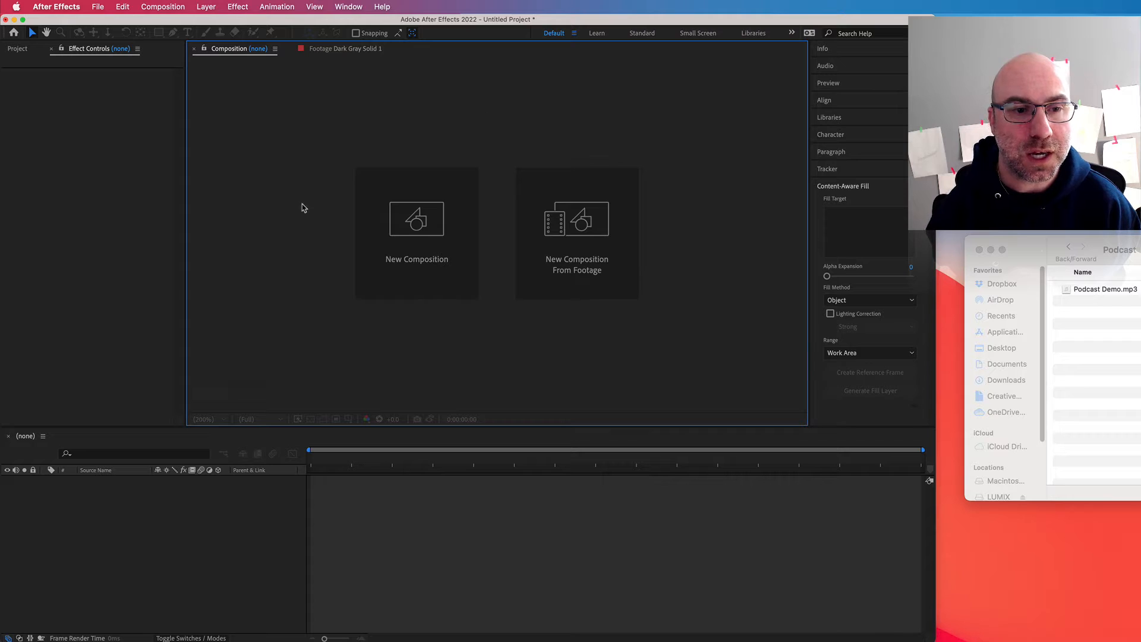
click(407, 228)
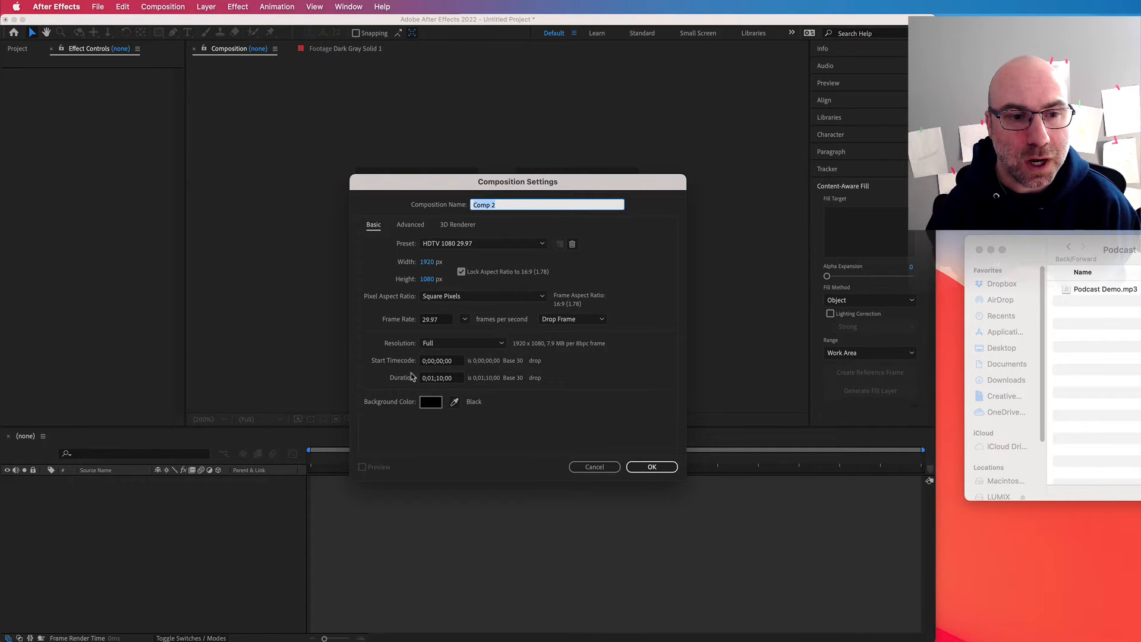
click(458, 245)
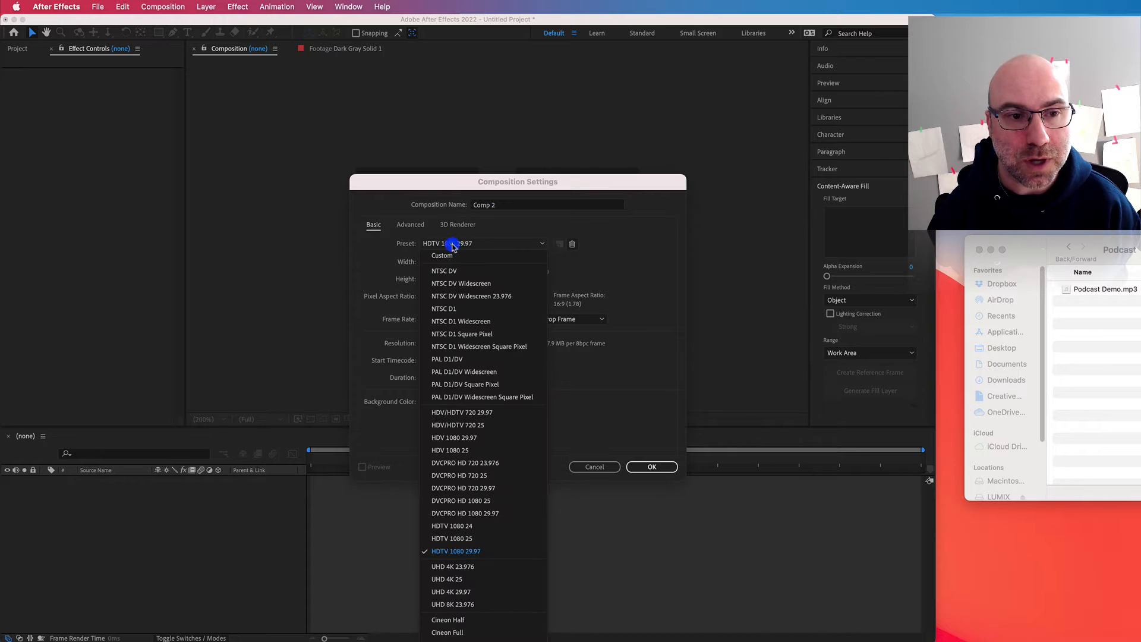
click(671, 264)
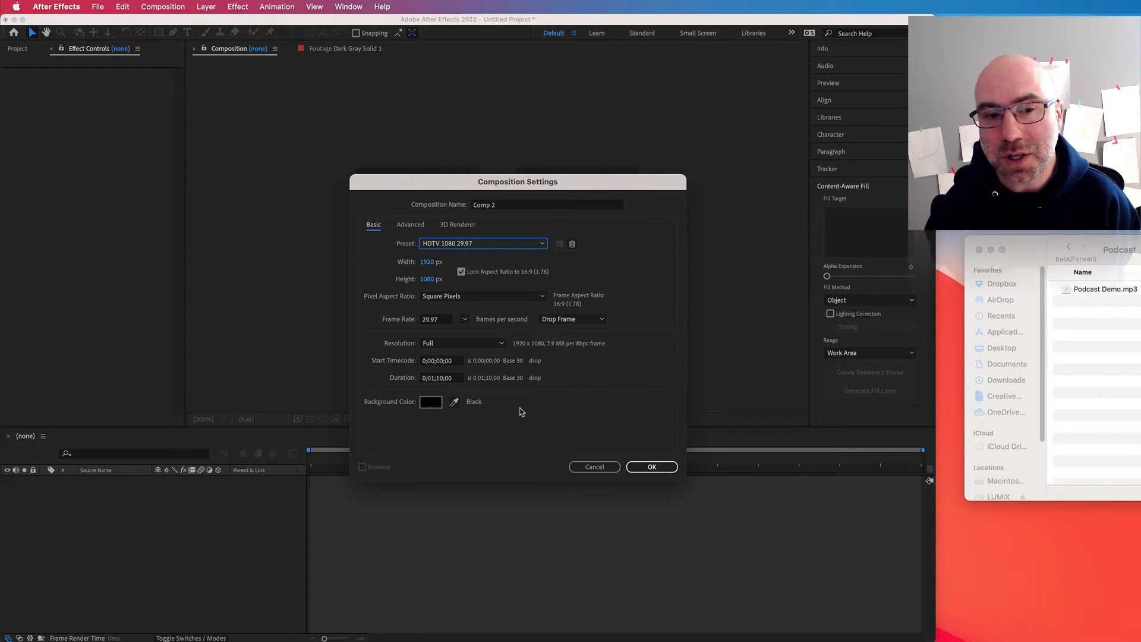
click(652, 466)
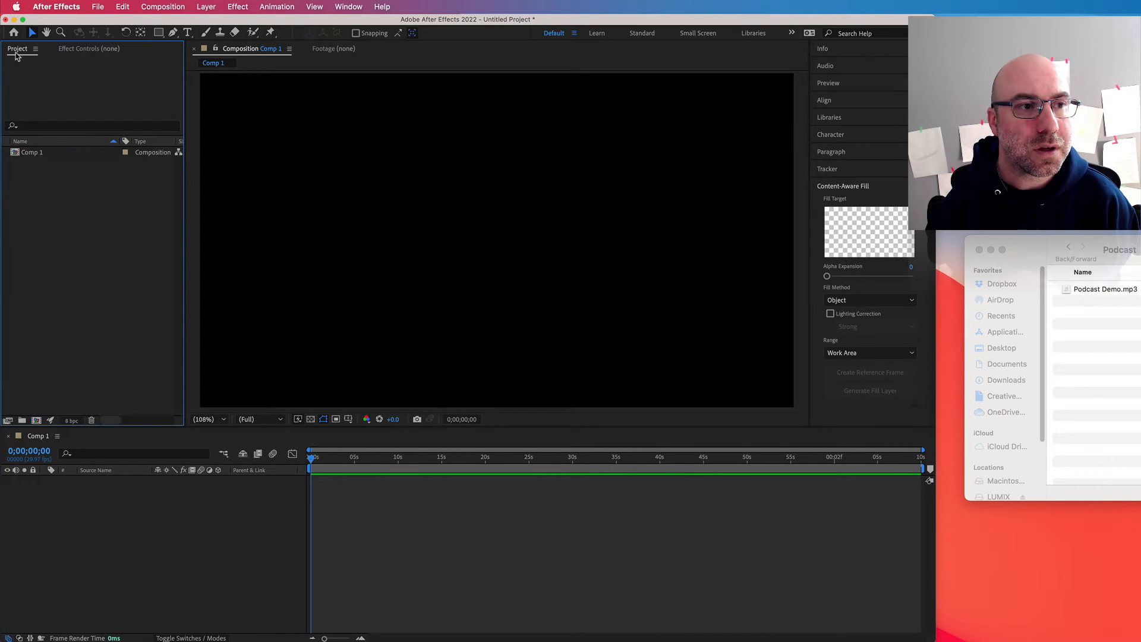
Step: Import Podcast Demo.mp3 from the Podcast folder into the project and add it to the composition's timeline
click(16, 48)
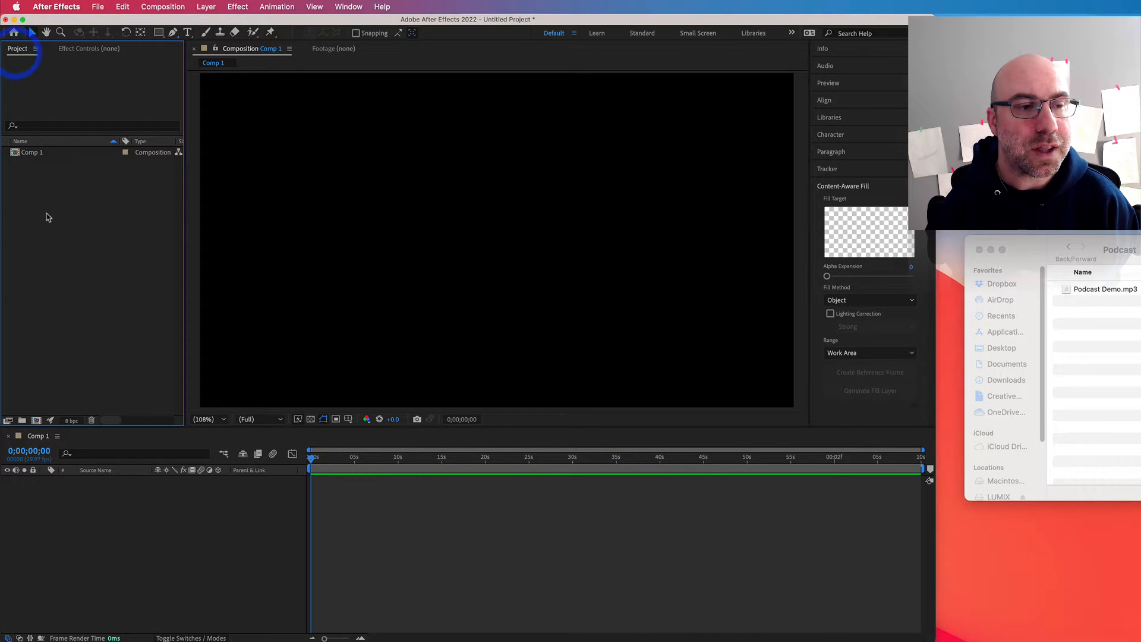
click(46, 217)
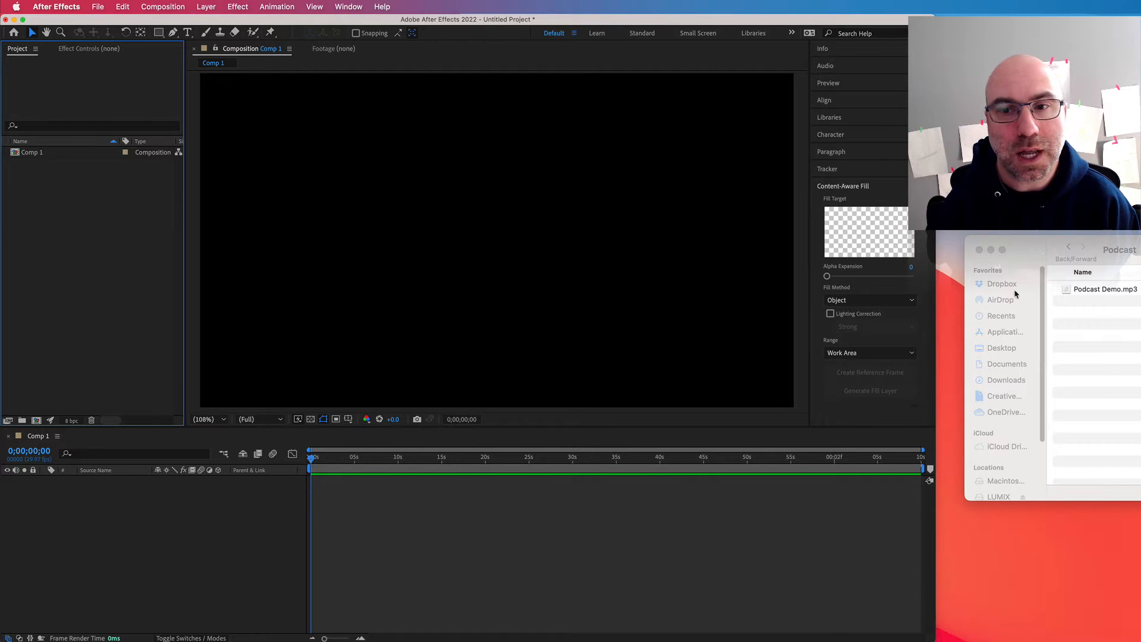
drag(1119, 292, 102, 243)
click(57, 186)
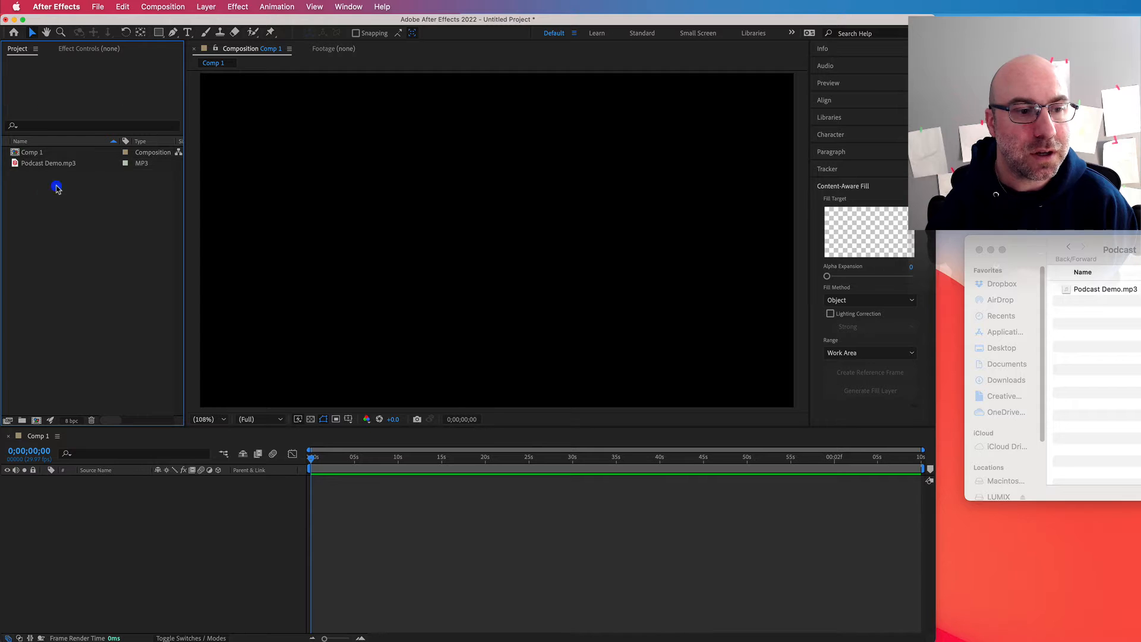
drag(18, 163, 81, 502)
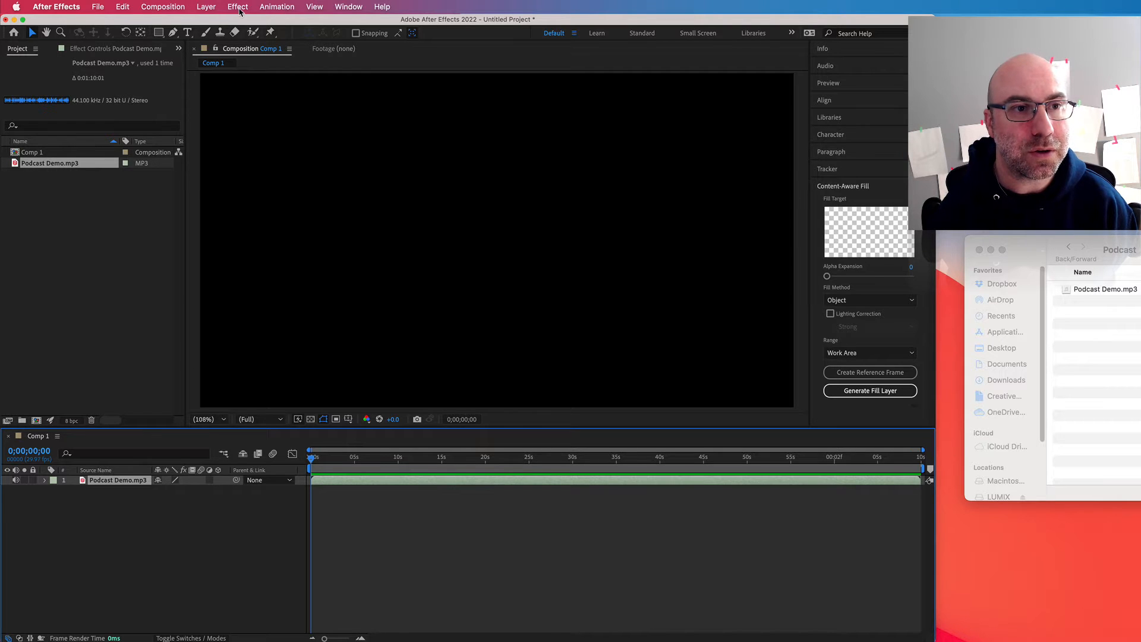
Step: Add a new dark gray solid layer of 1920 x 1080 px above the podcast audio layer
click(238, 7)
mouse_move(206, 7)
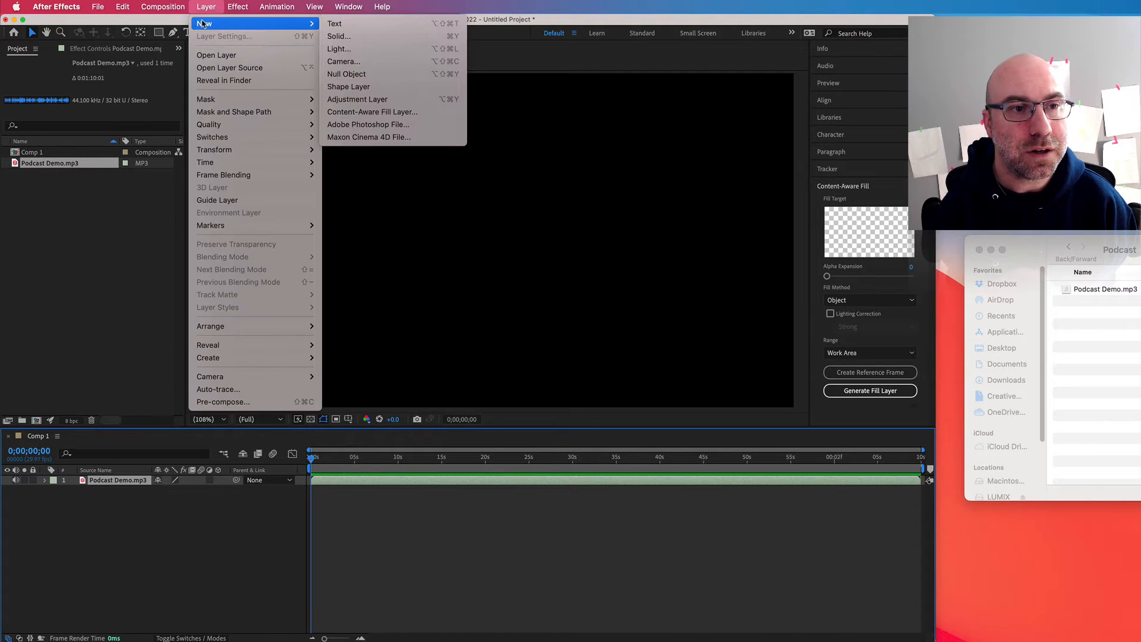
click(364, 35)
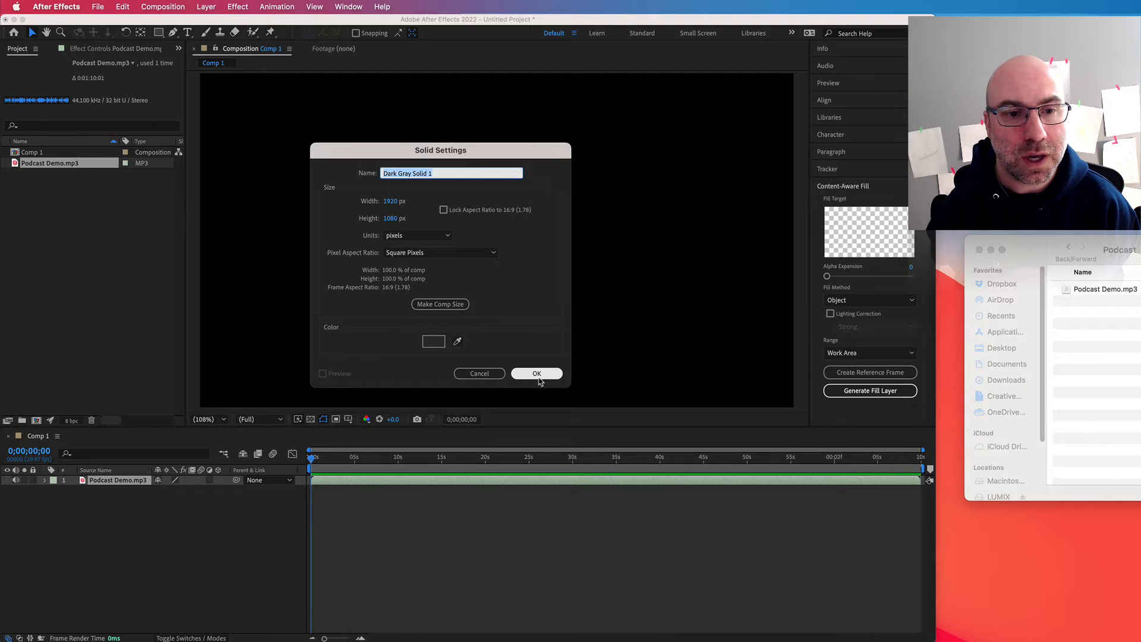
click(537, 374)
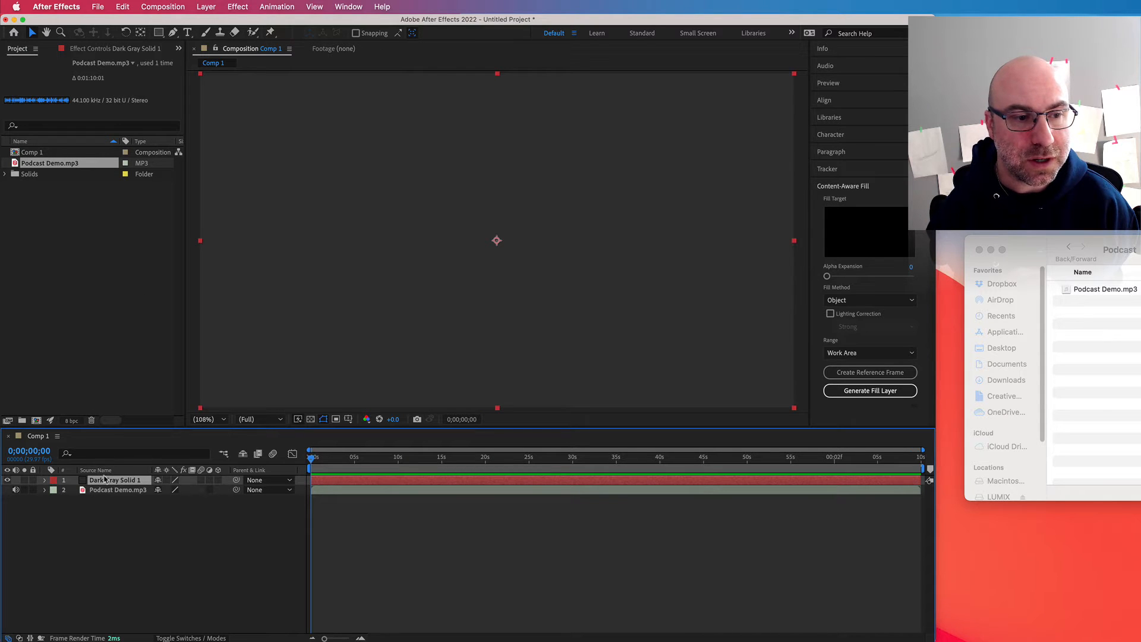
Step: Apply the Audio Spectrum effect to the dark gray solid and display its effect controls
click(254, 6)
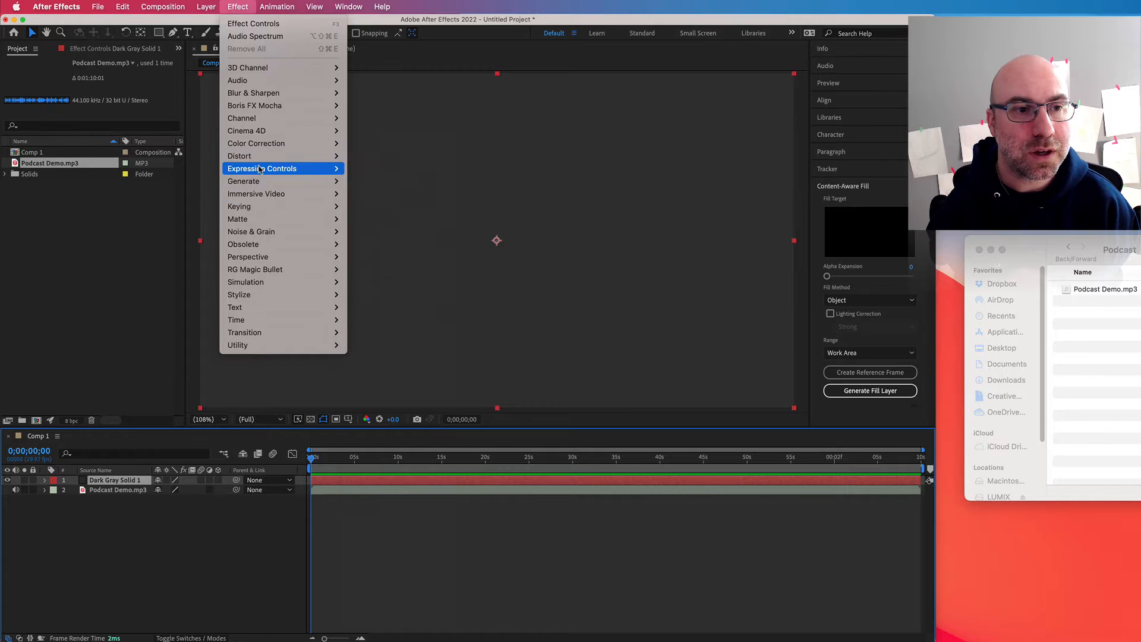
mouse_move(261, 180)
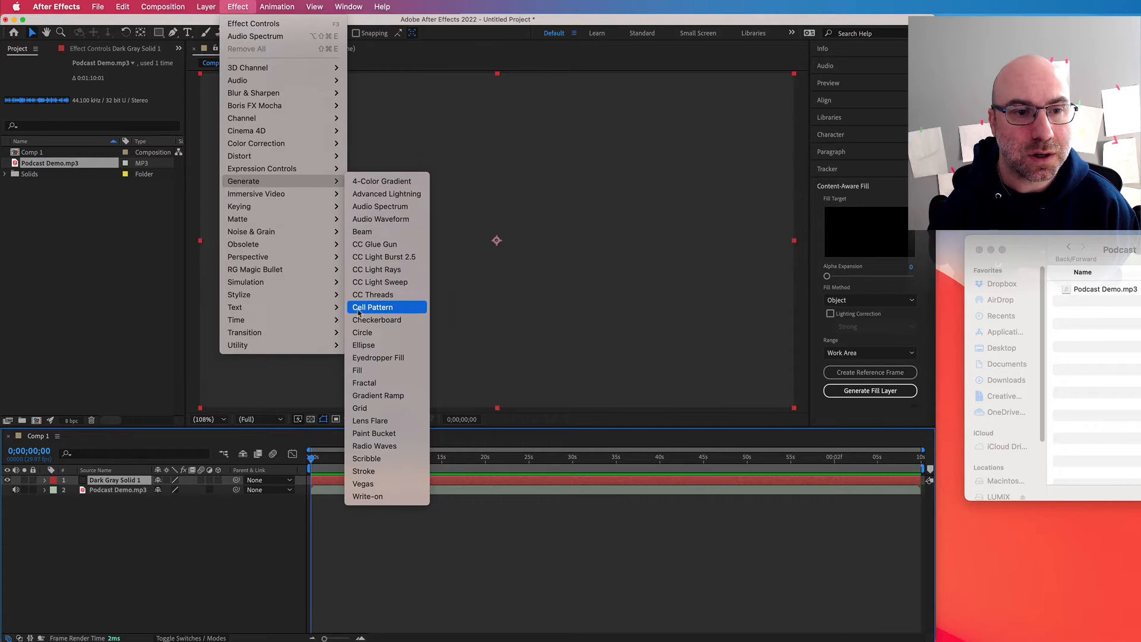
click(388, 206)
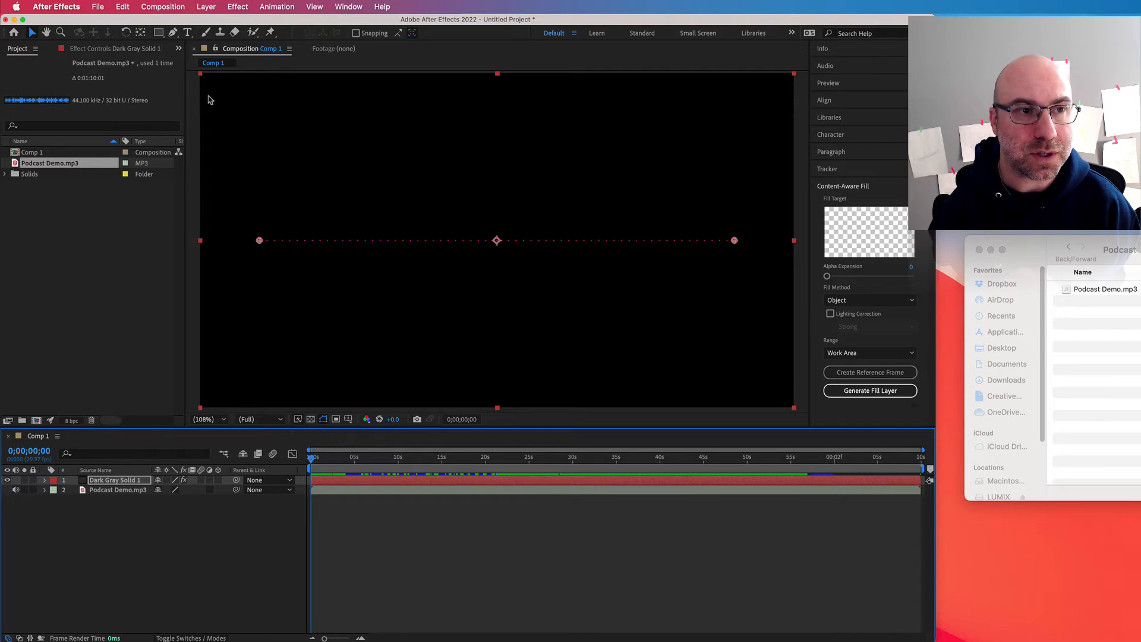
click(179, 49)
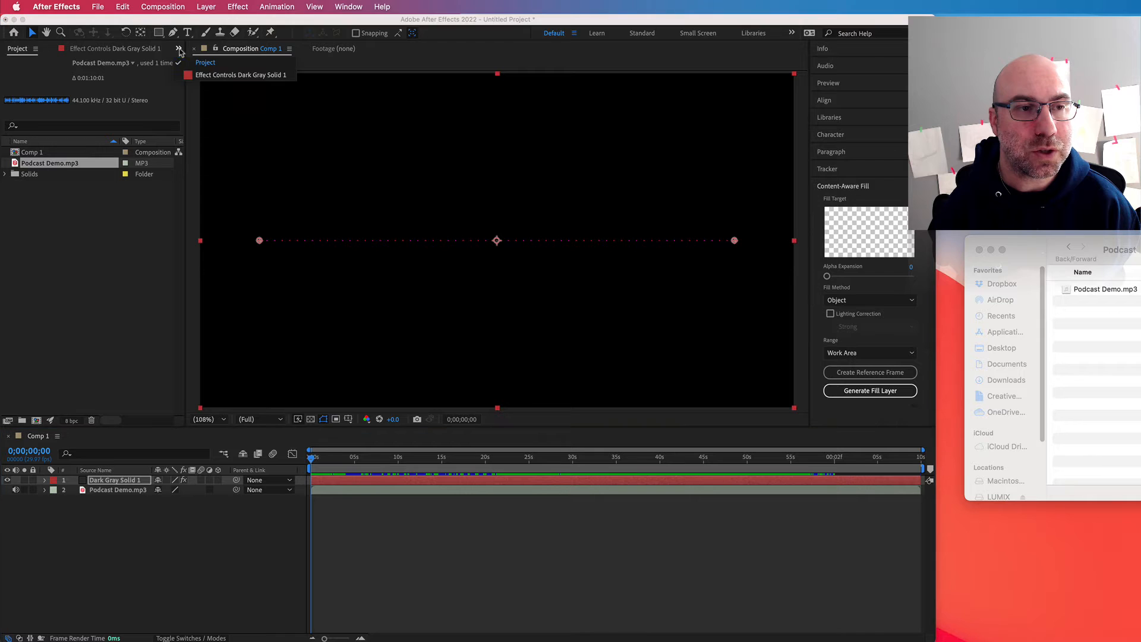
click(201, 76)
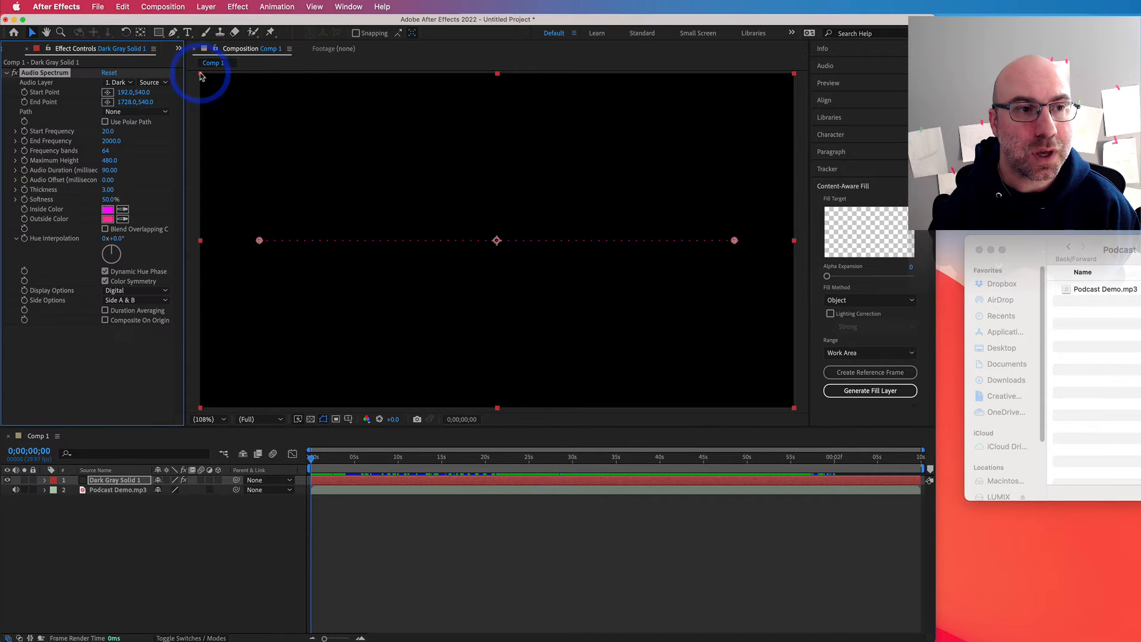
click(346, 7)
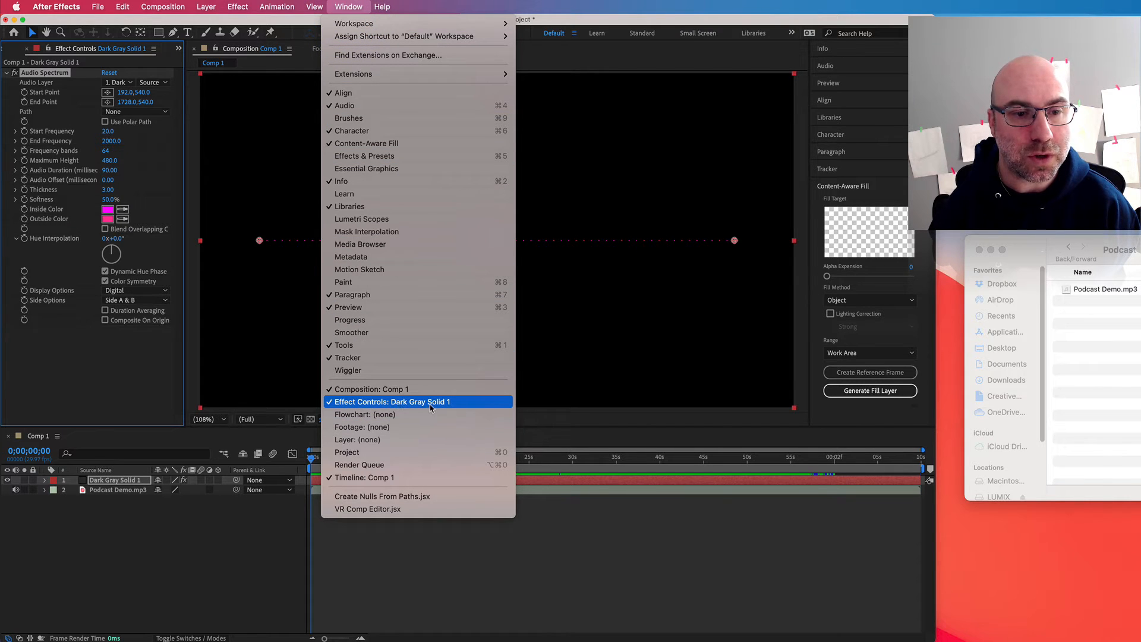
click(77, 369)
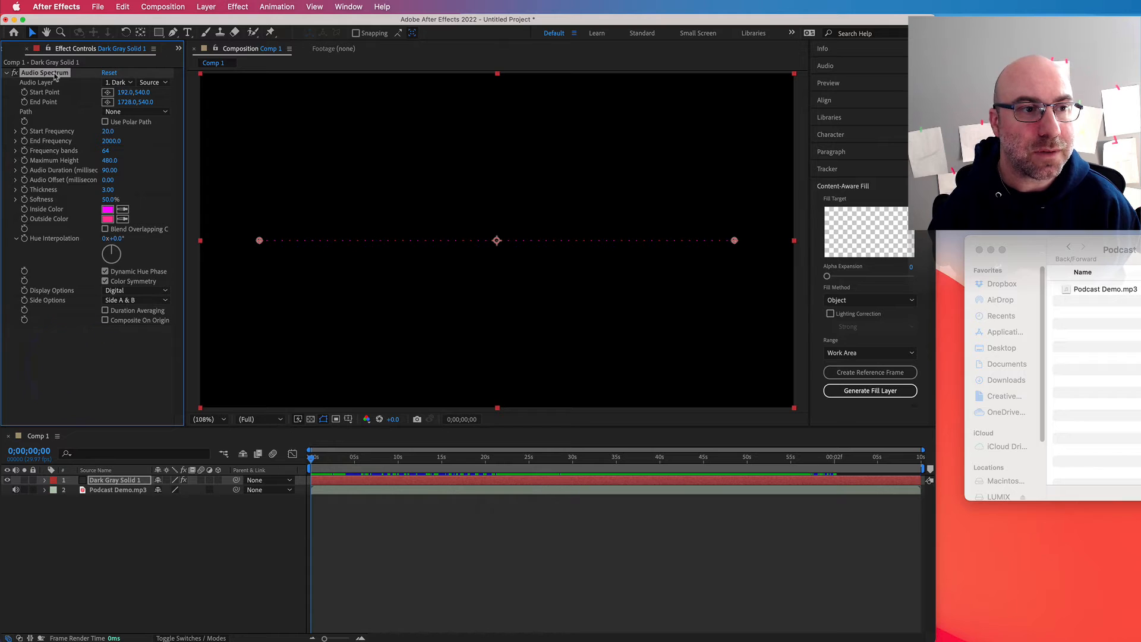
Step: Set the Audio Spectrum's audio layer to Podcast Demo.mp3 and scrub the start of the timeline to preview it
click(131, 87)
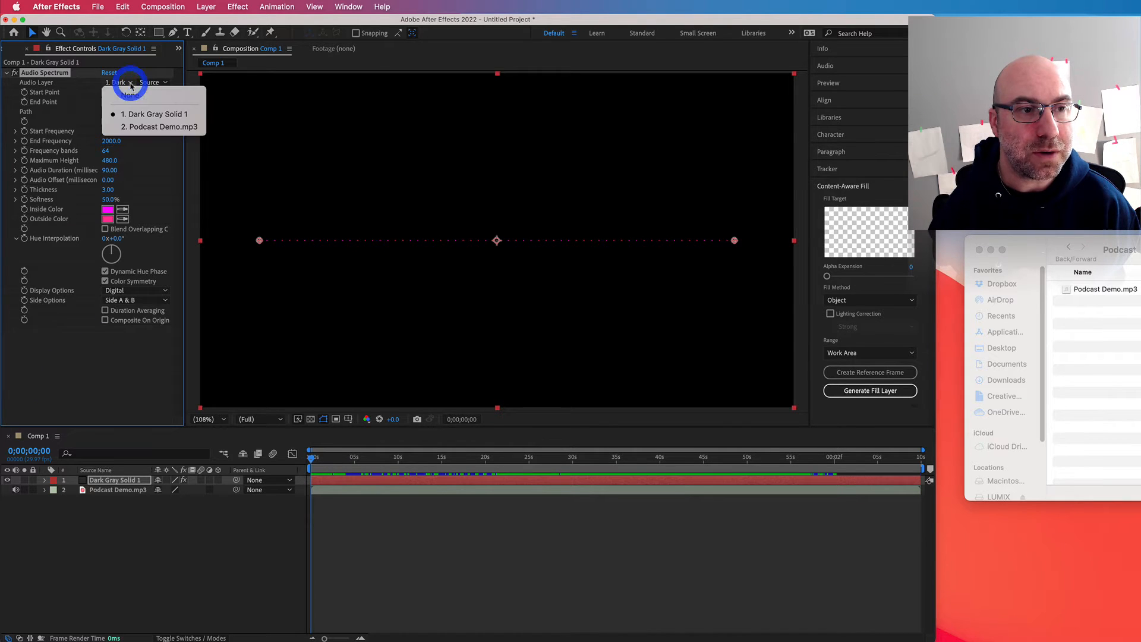
click(144, 128)
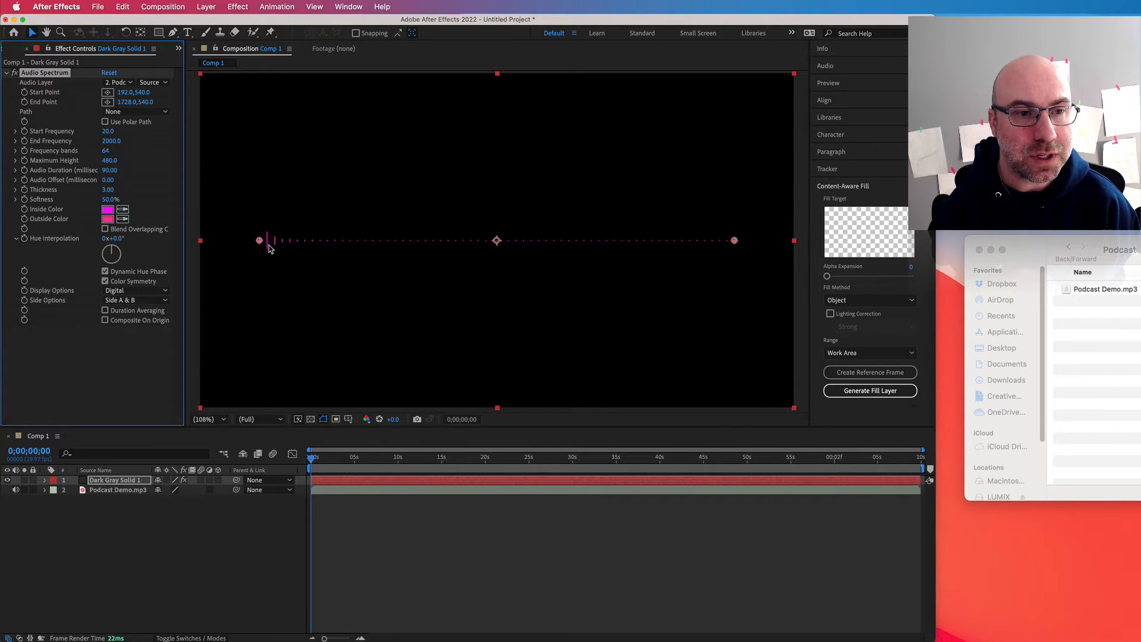
mouse_move(327, 458)
mouse_down()
mouse_move(552, 469)
mouse_move(365, 470)
mouse_move(724, 466)
mouse_move(343, 463)
mouse_move(307, 453)
mouse_up()
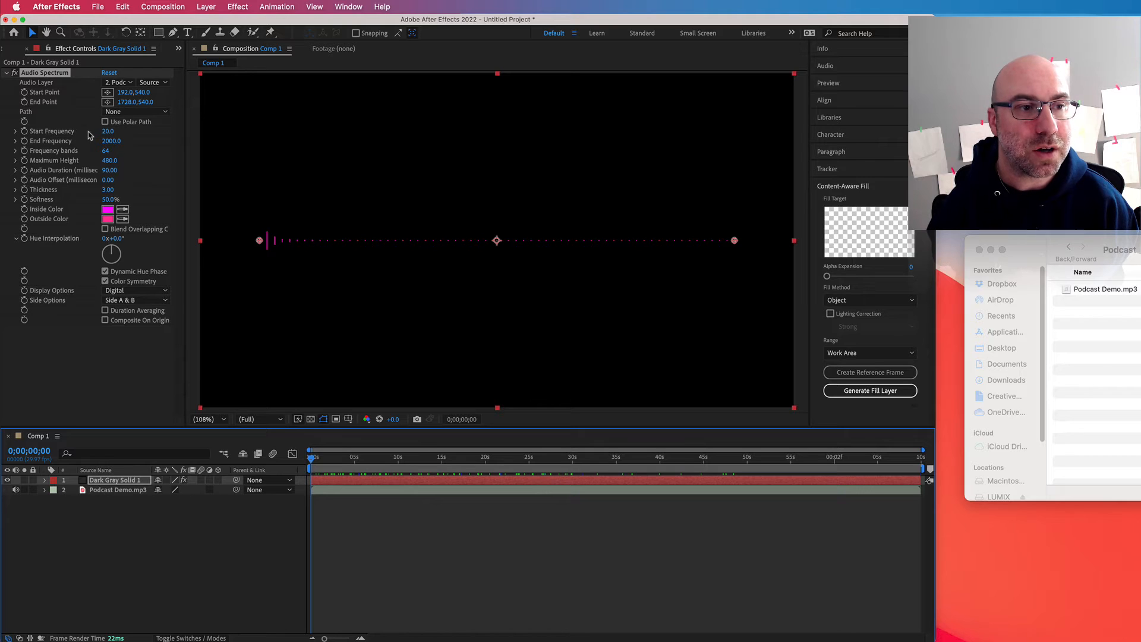
Step: Set the Audio Spectrum's frequency bands to 200 and scrub the timeline to about 12 seconds to check the waveform
click(108, 142)
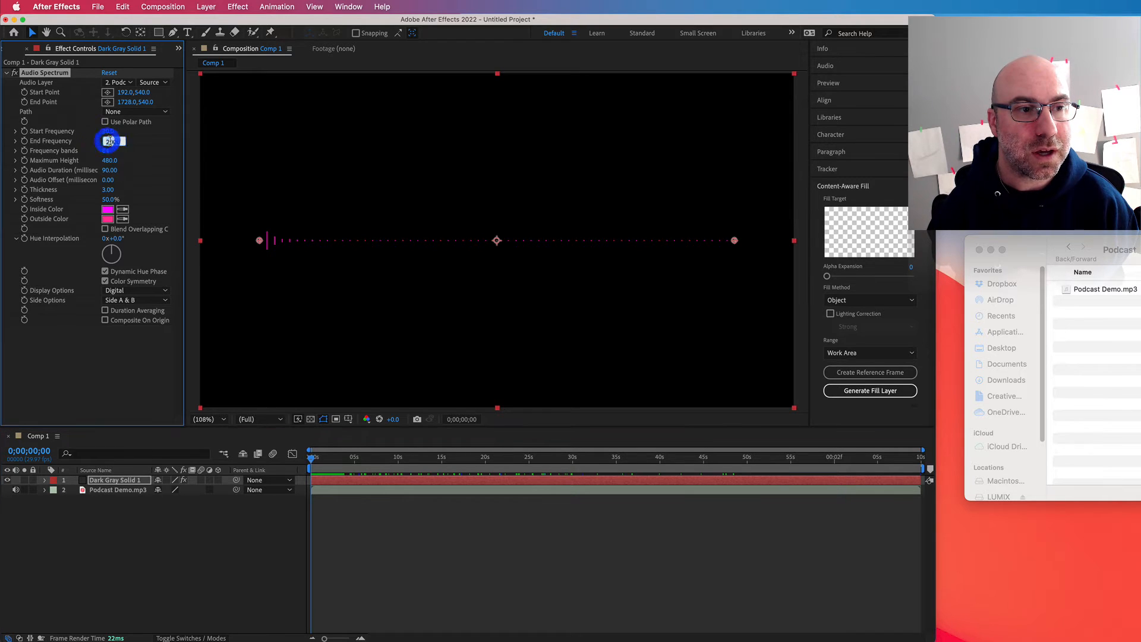
click(110, 151)
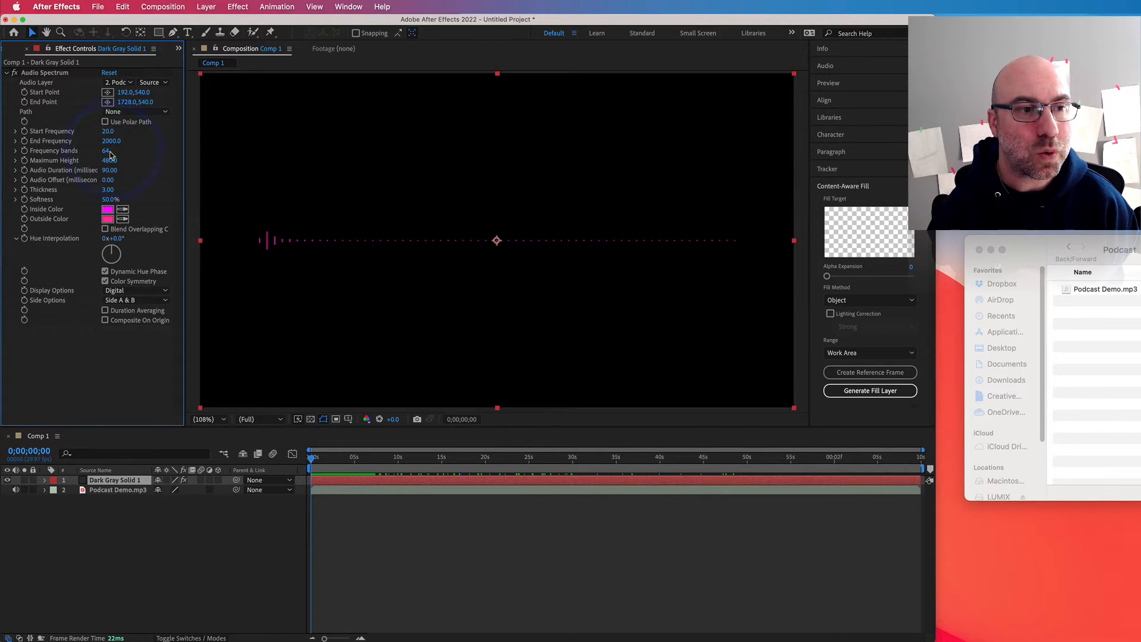
click(110, 152)
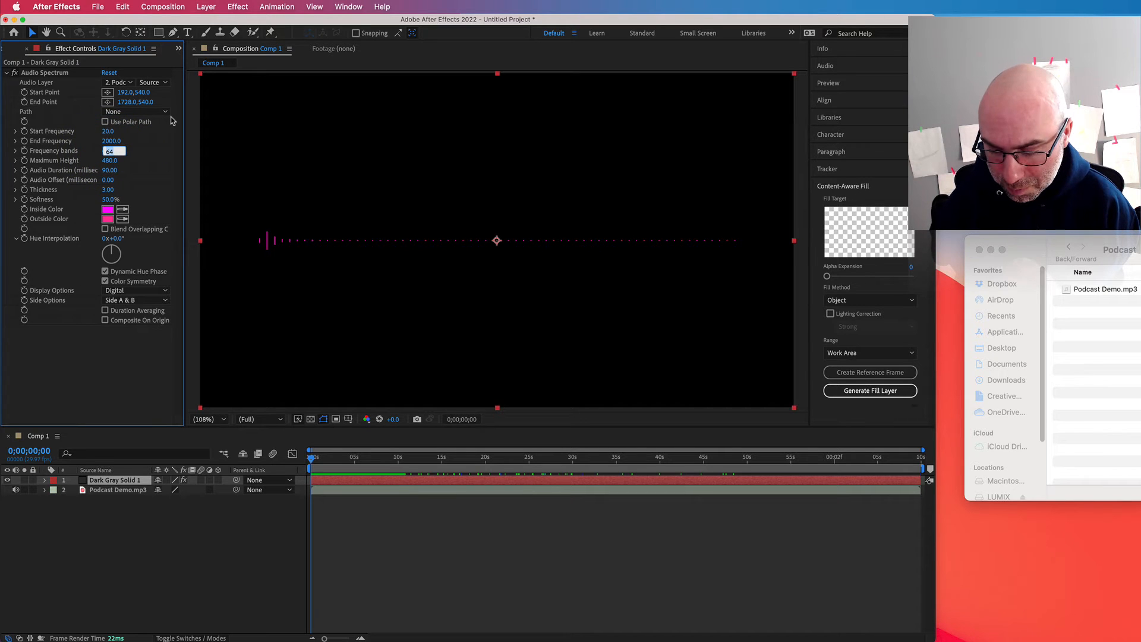
text(200)
key(Return)
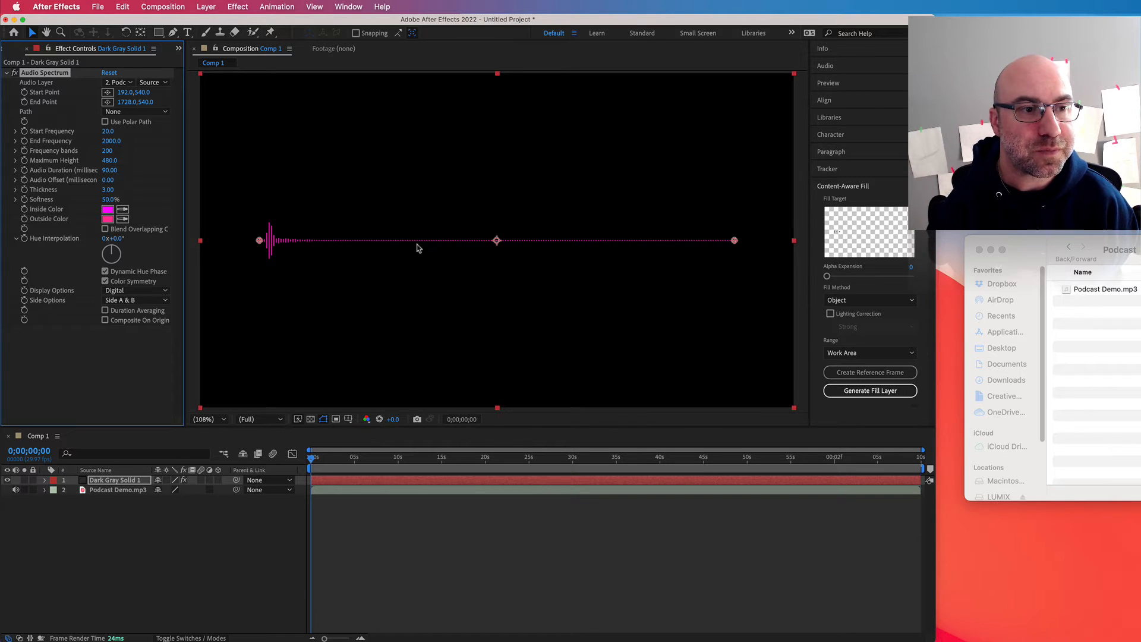
mouse_move(408, 459)
mouse_down()
mouse_move(486, 462)
mouse_move(421, 461)
mouse_up()
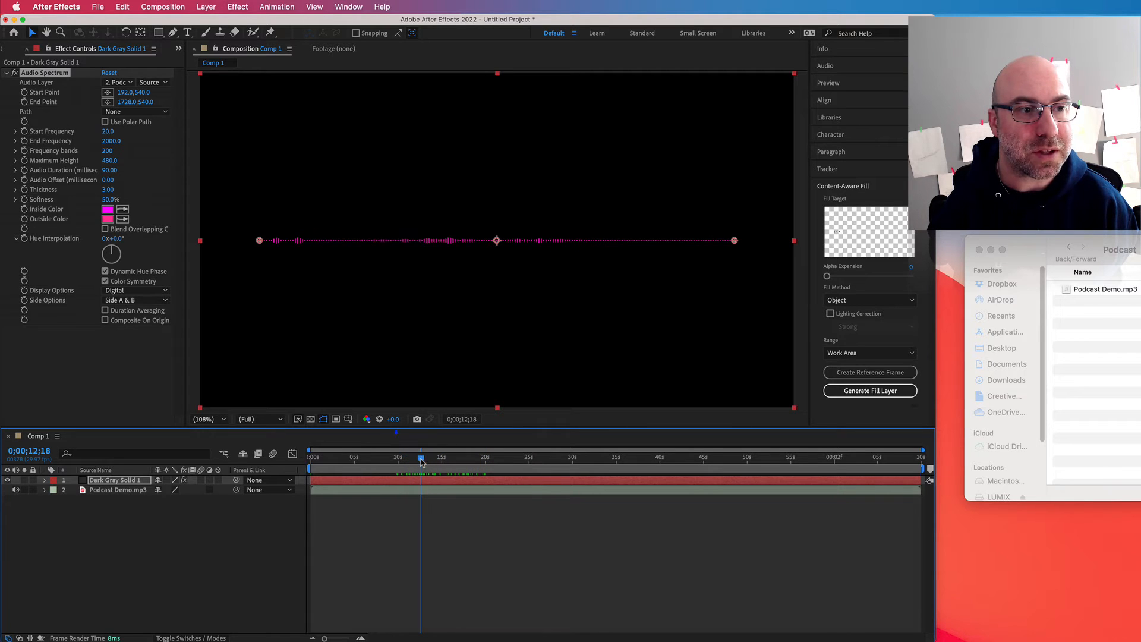
Step: Try a maximum height of 1000 for the Audio Spectrum and scrub the timeline to preview the bars
click(110, 160)
text(100)
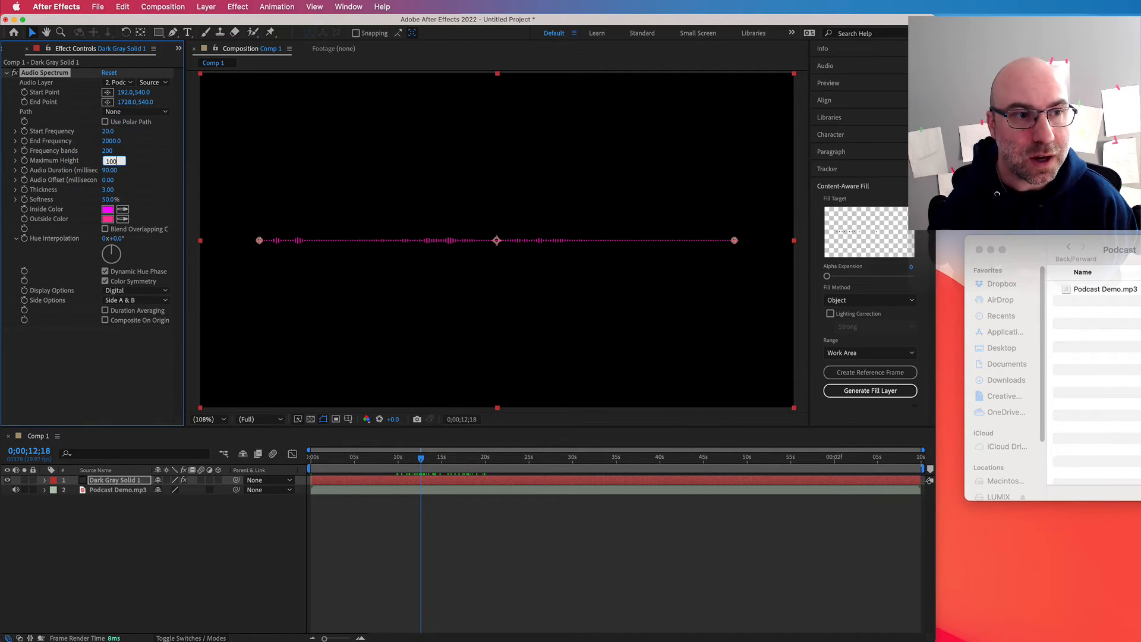
text(0)
key(Return)
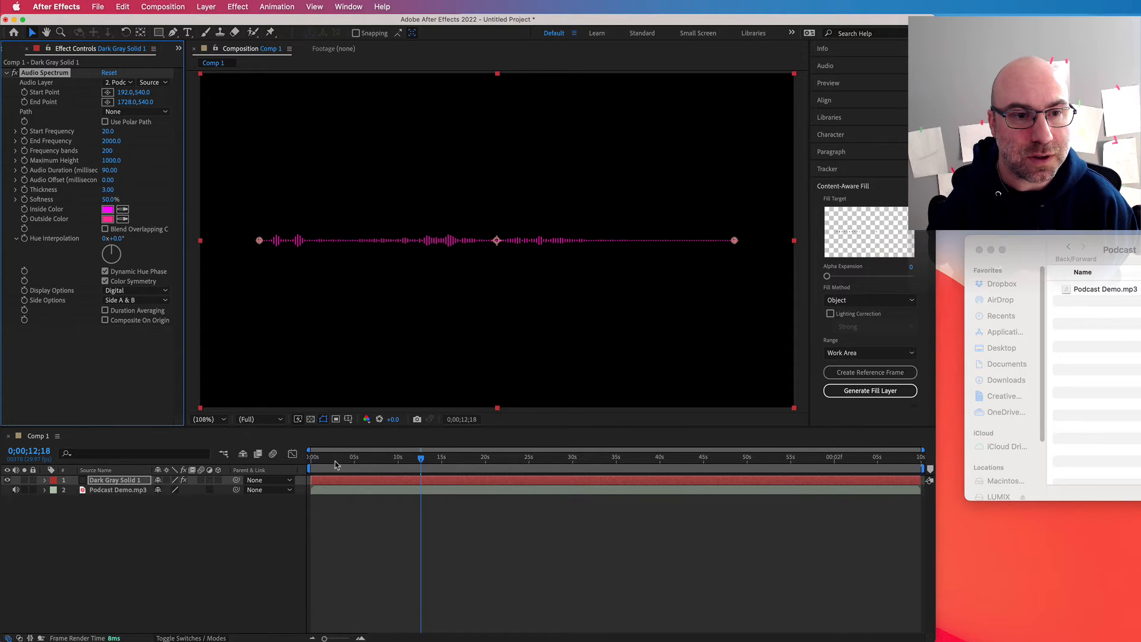
drag(336, 461, 420, 457)
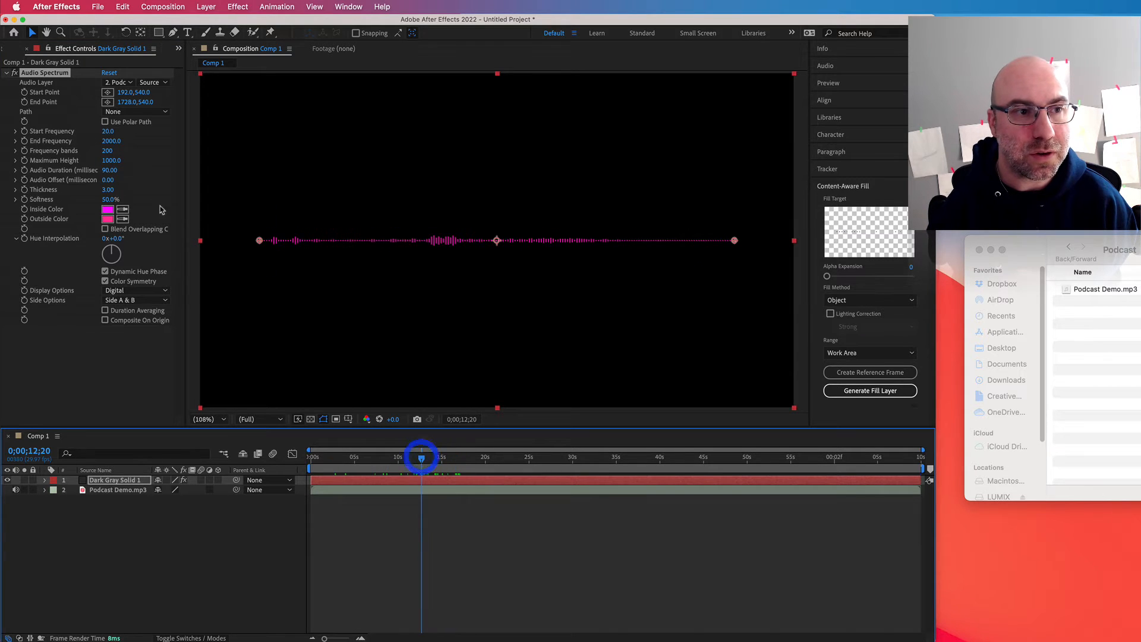
Step: Set the Audio Spectrum's maximum height to 4000 and scrub the timeline to about 20 seconds to preview it
click(112, 160)
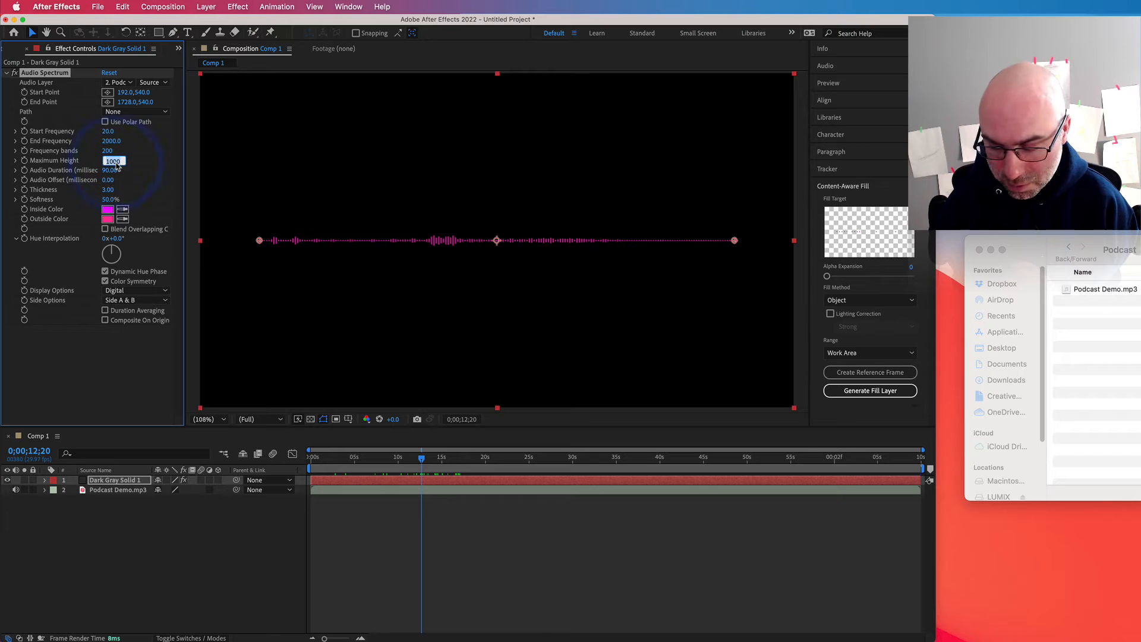
text(4000)
key(Return)
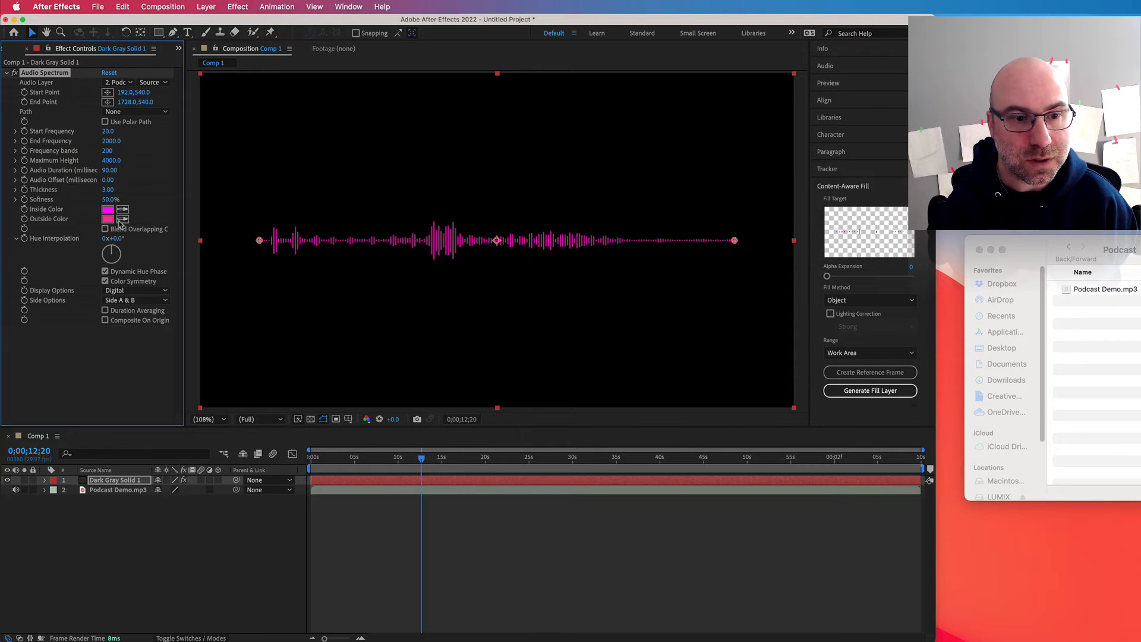
drag(356, 457, 489, 462)
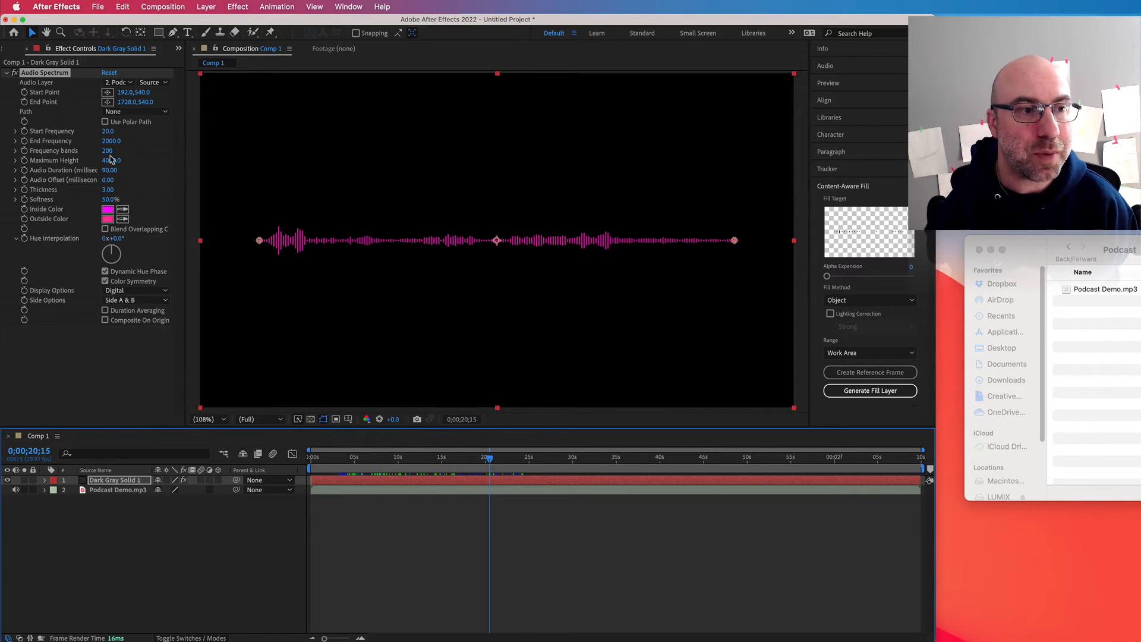
Step: Increase the thickness of the Audio Spectrum bars to 4.60
click(108, 190)
click(148, 189)
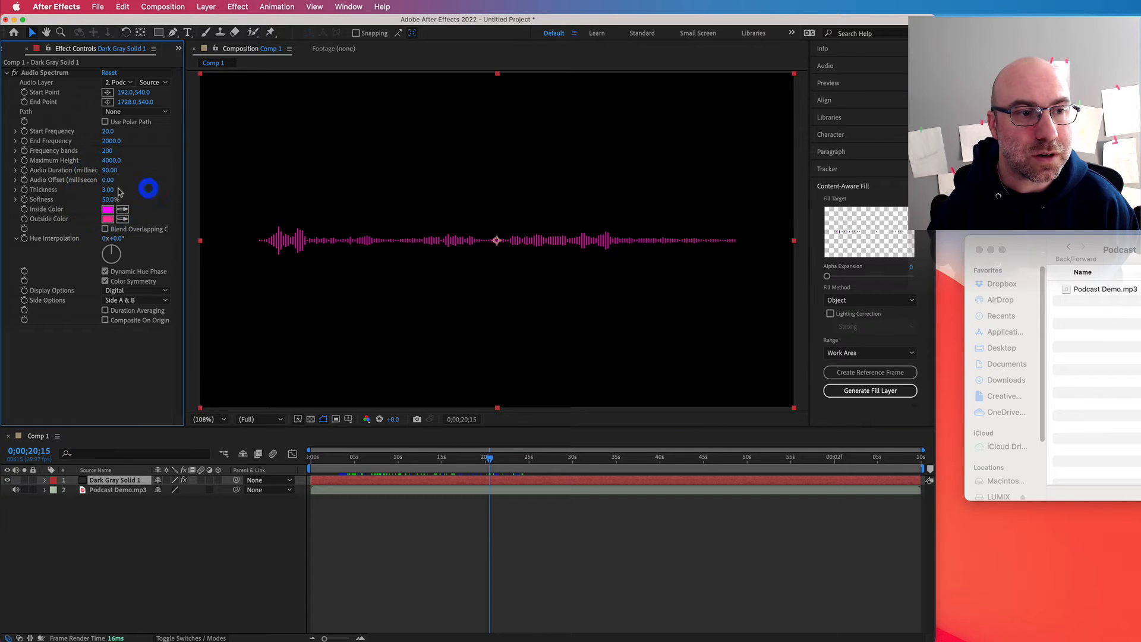
mouse_move(110, 190)
mouse_down()
mouse_move(164, 189)
mouse_move(98, 190)
mouse_up()
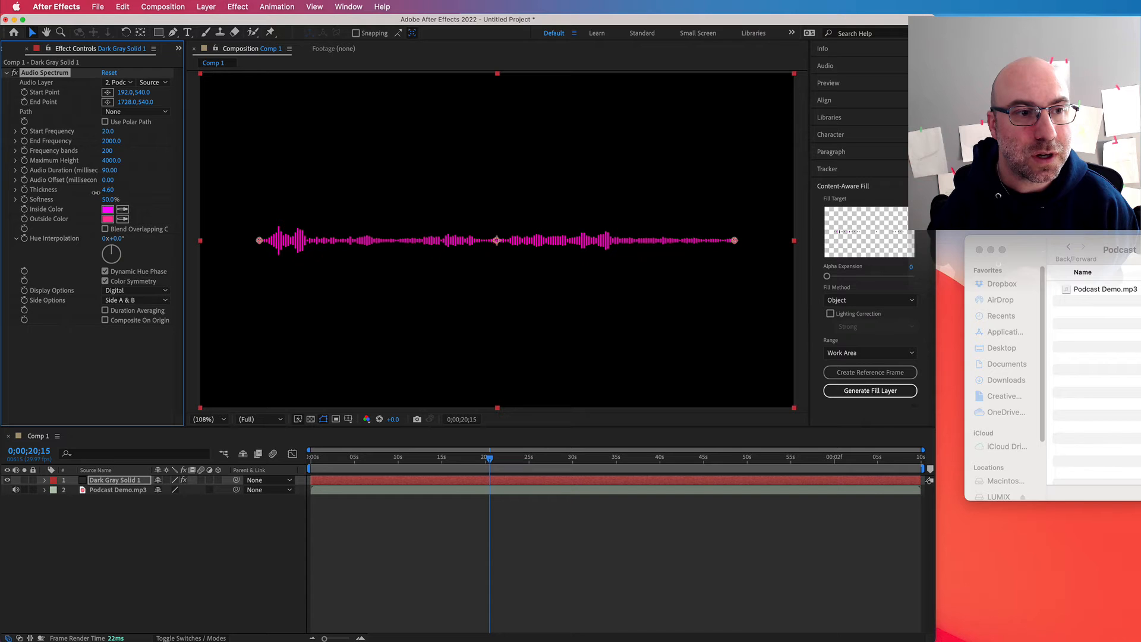
Step: Set the Audio Spectrum's thickness to 5.00 and its inside color to bright green, 65FF00
click(105, 192)
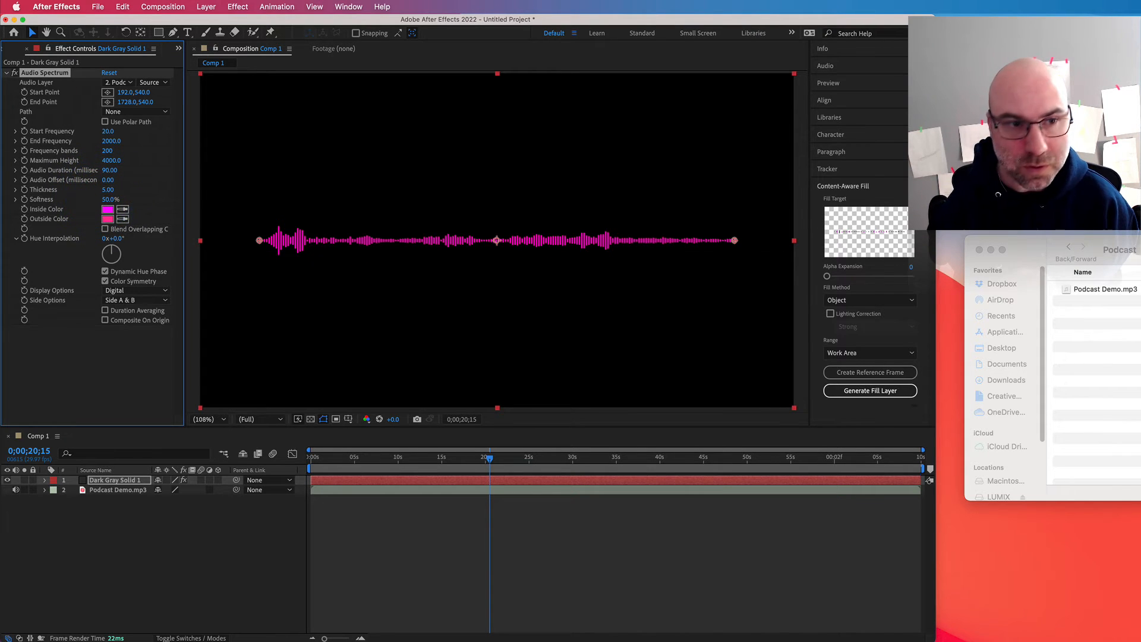
click(107, 210)
click(883, 478)
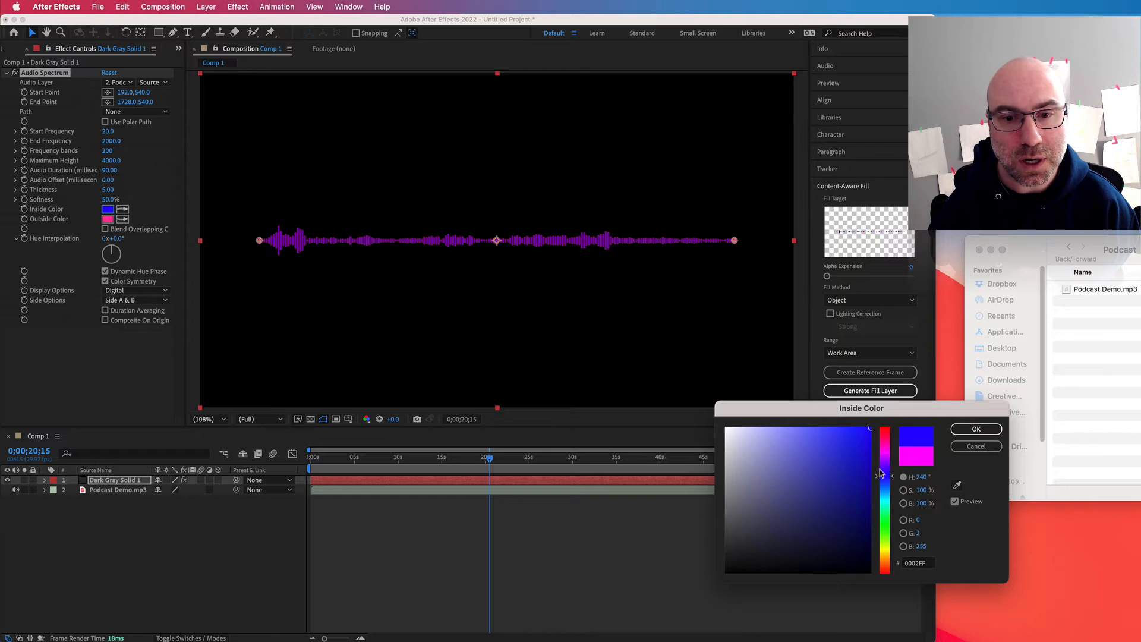
drag(890, 511, 881, 539)
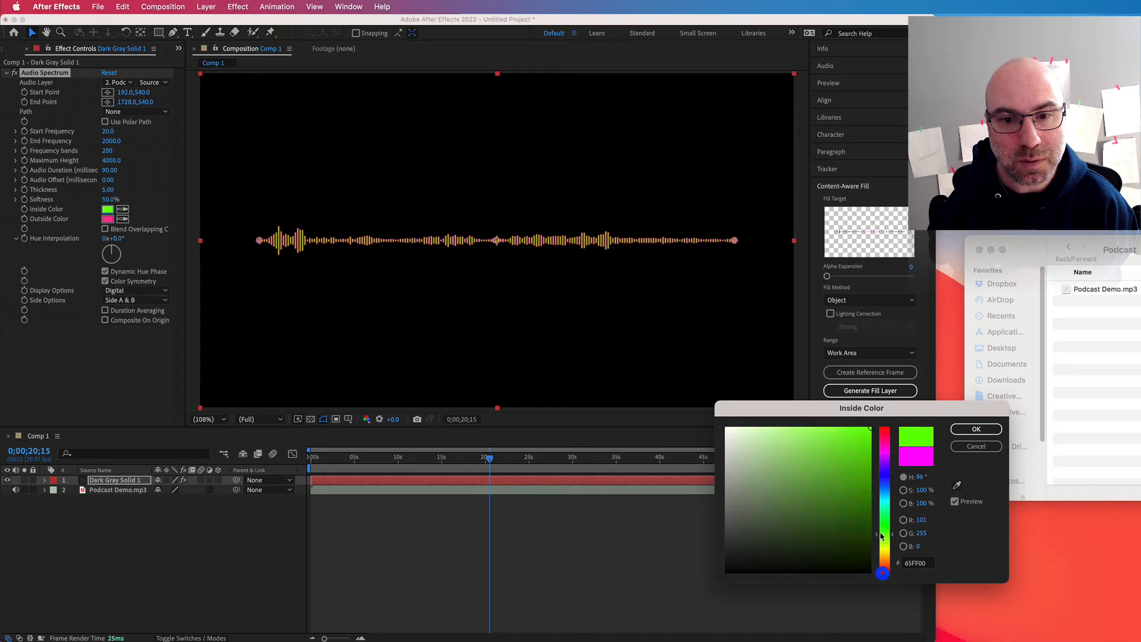
click(976, 429)
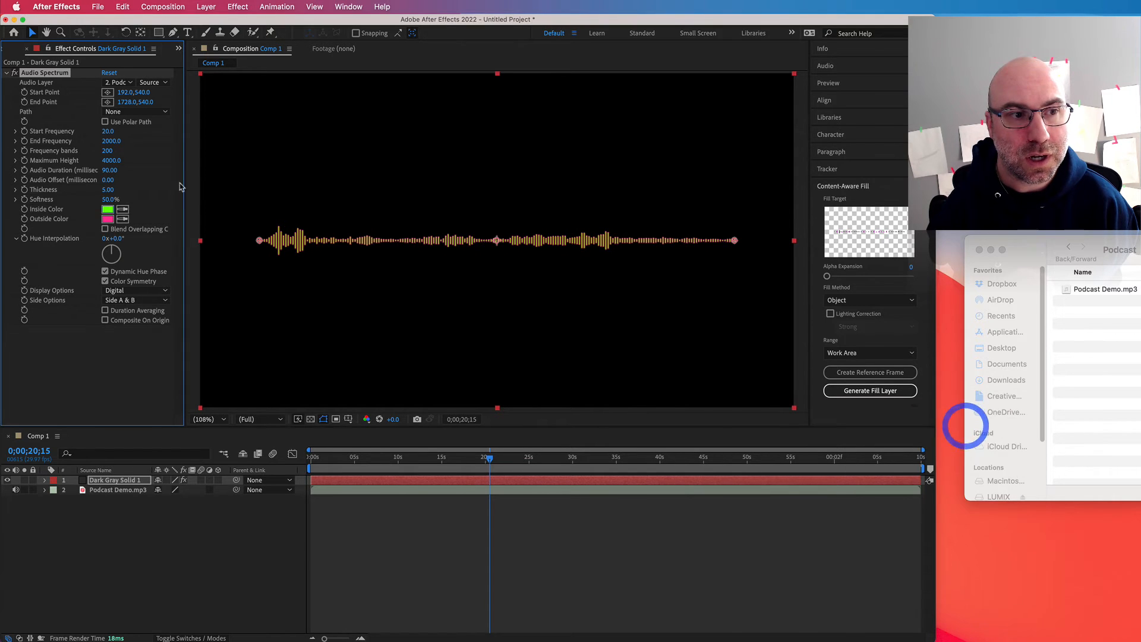
Step: Set the Audio Spectrum's outside color to turquoise, 32FFE2
click(108, 219)
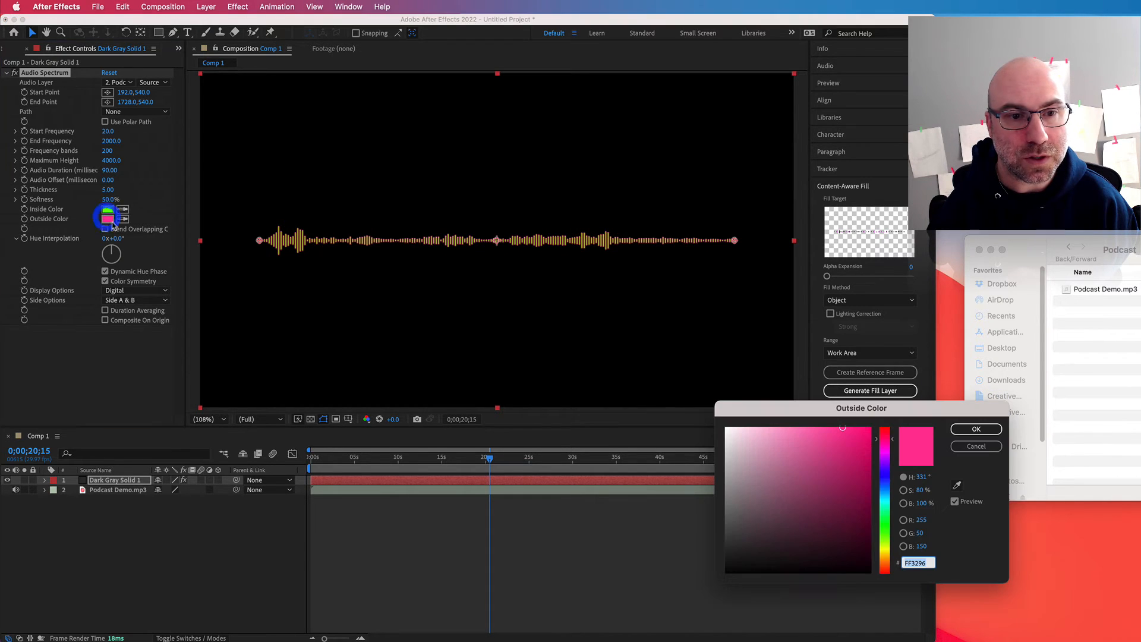
click(883, 490)
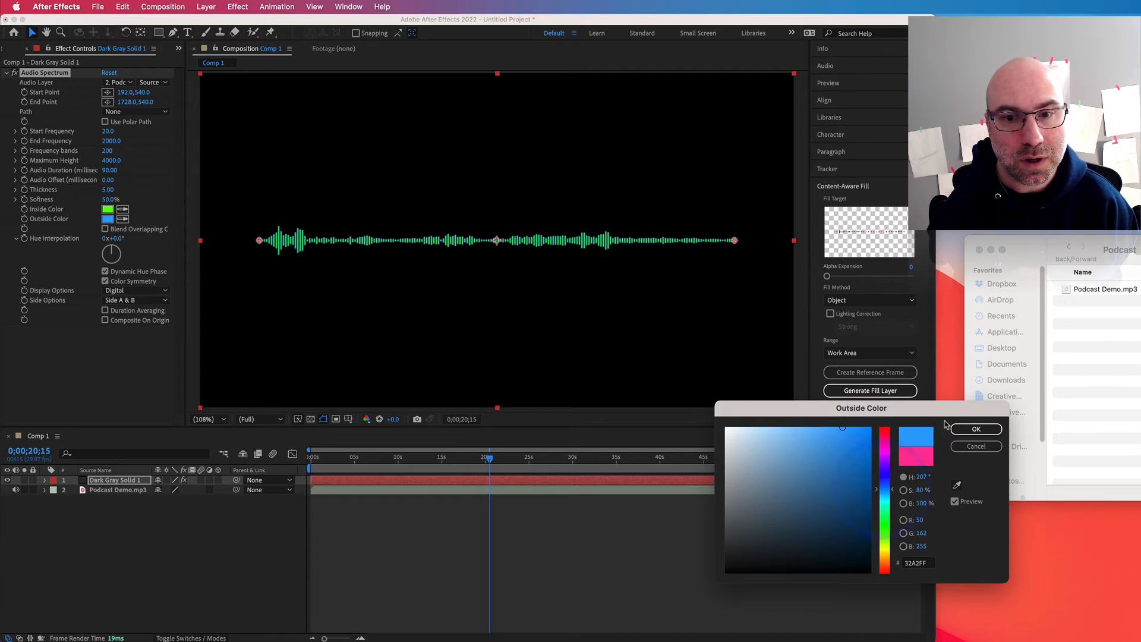
mouse_move(886, 522)
mouse_down()
mouse_move(886, 569)
mouse_move(885, 509)
mouse_up()
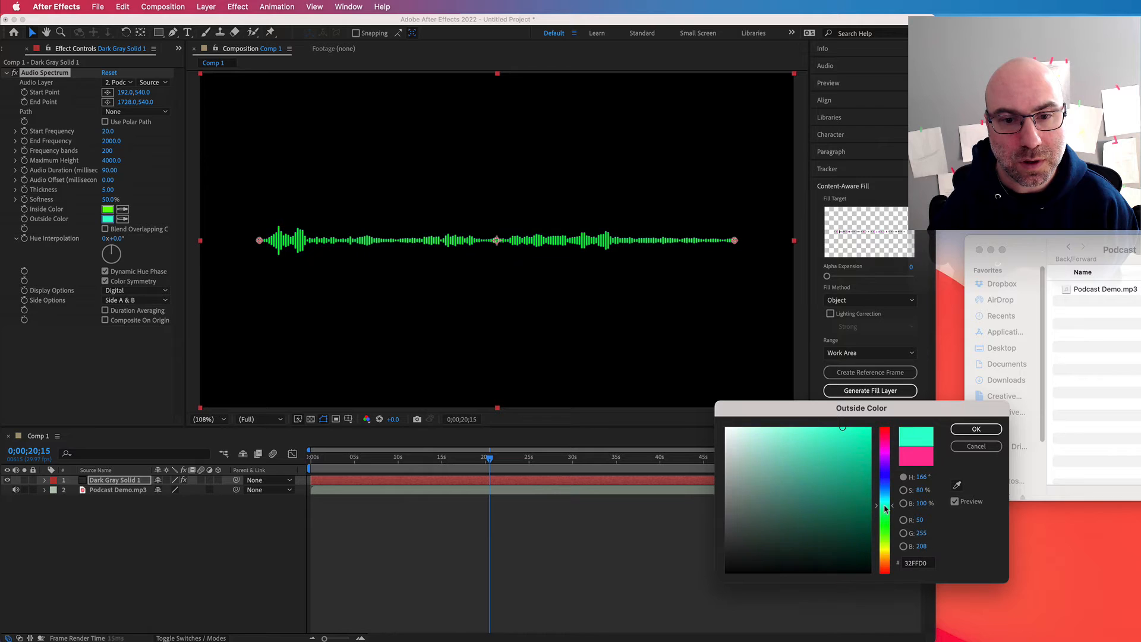
click(976, 429)
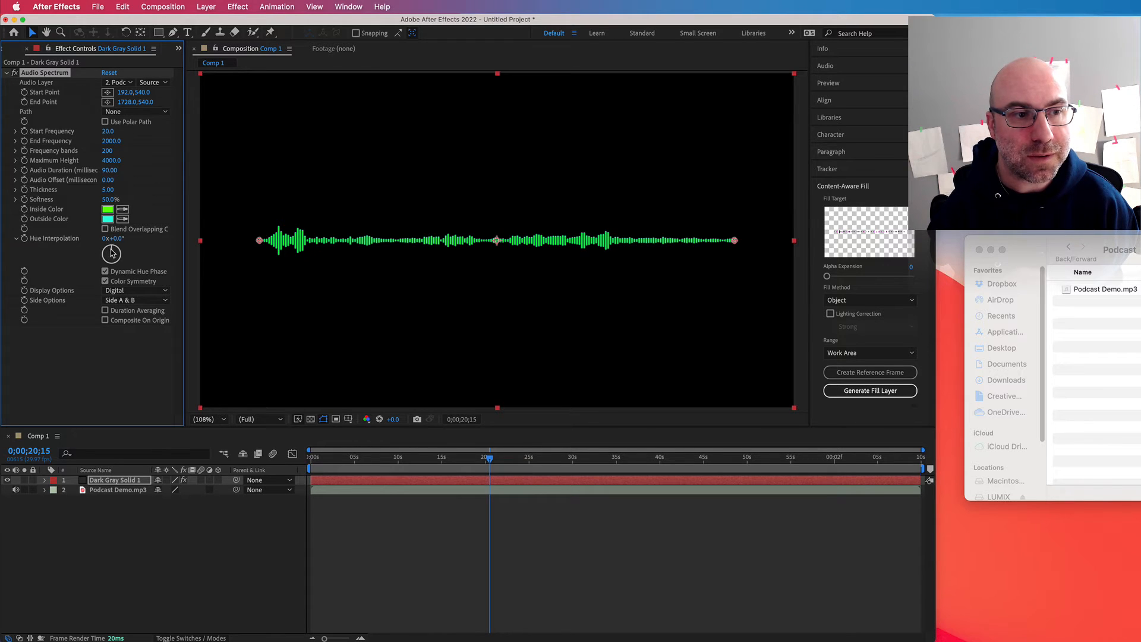
Step: Try rotating the Audio Spectrum's hue interpolation to about -357°, and return it to 0°
mouse_move(116, 254)
mouse_down()
mouse_move(116, 269)
mouse_move(106, 252)
mouse_move(95, 261)
mouse_move(128, 270)
mouse_move(112, 237)
mouse_up()
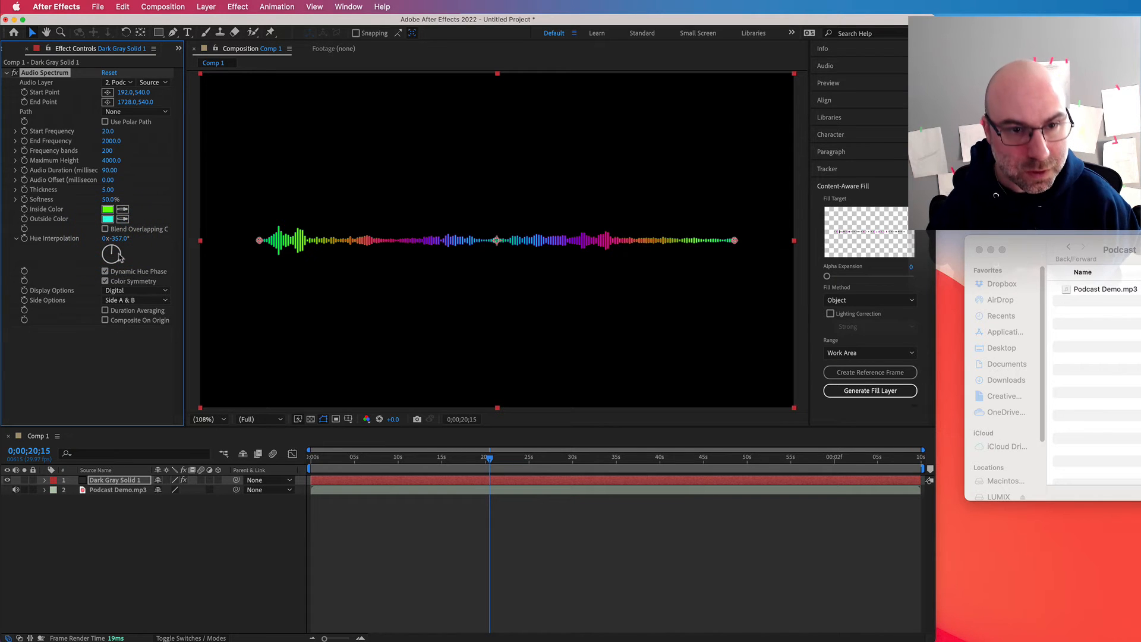
drag(119, 256, 120, 256)
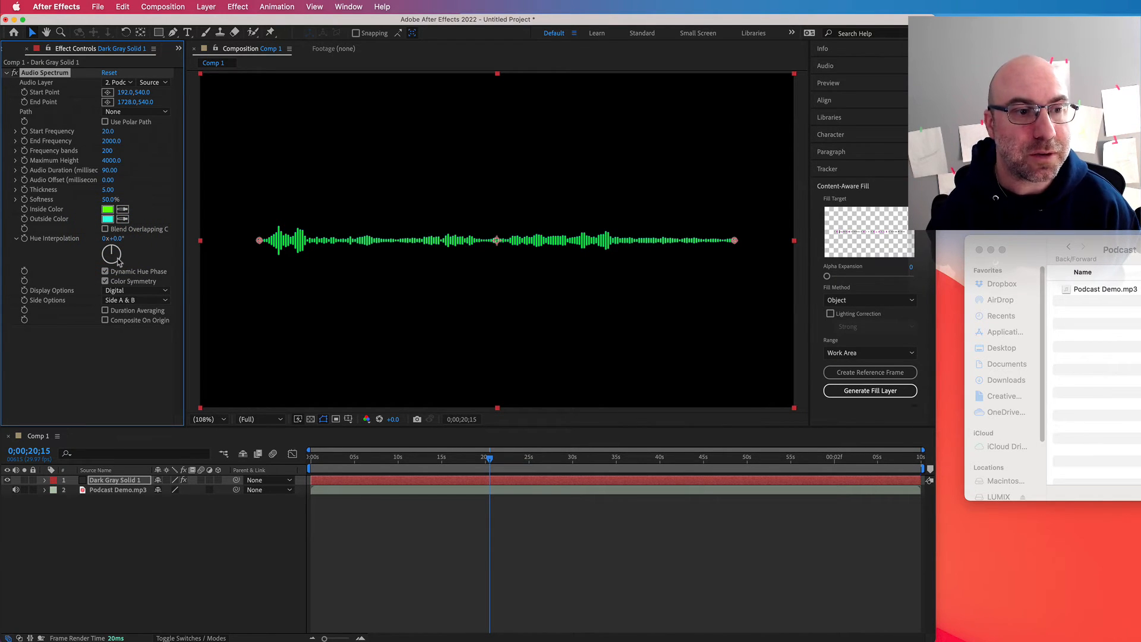
Step: Try the Analog lines display option for the Audio Spectrum and scrub the timeline to about 8 seconds to preview it
mouse_move(336, 463)
mouse_down()
mouse_move(416, 458)
mouse_move(353, 457)
mouse_up()
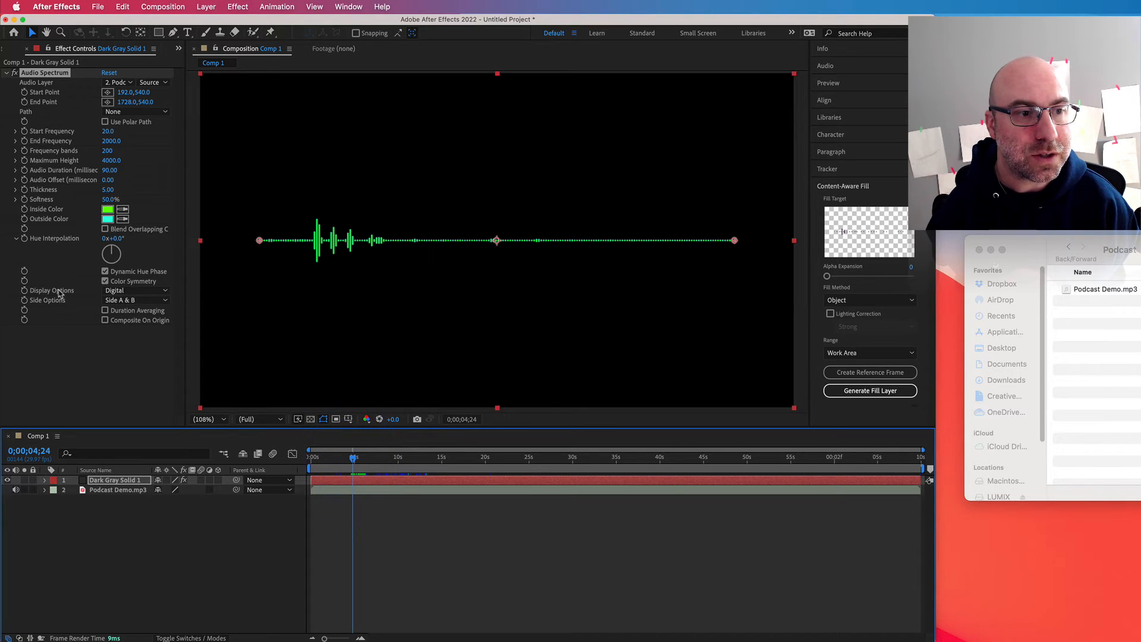
click(140, 293)
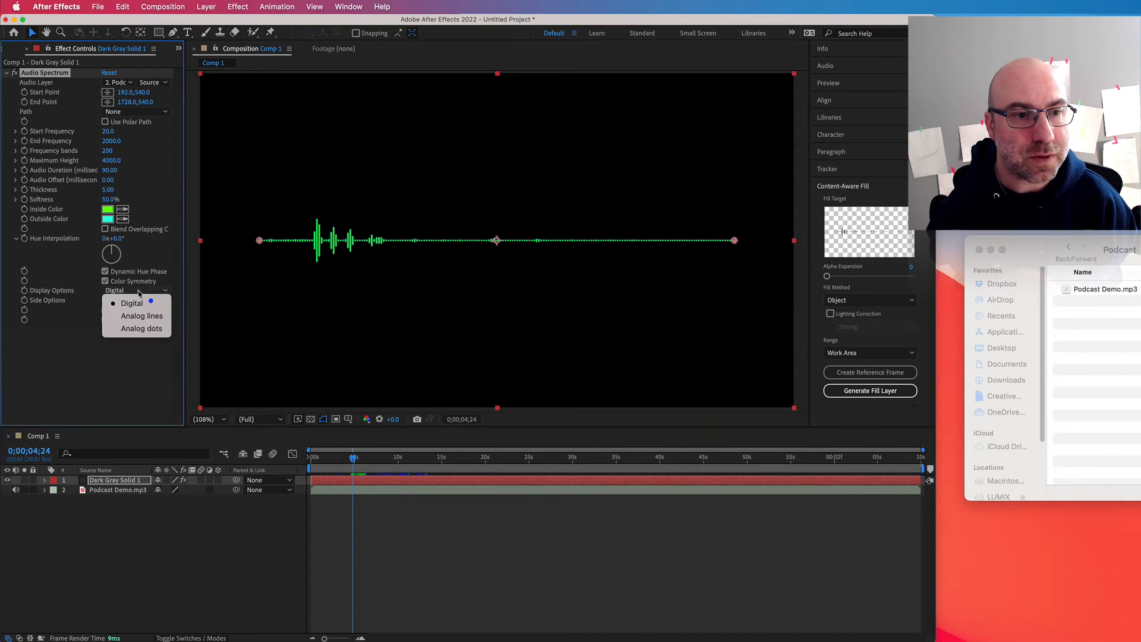
click(143, 318)
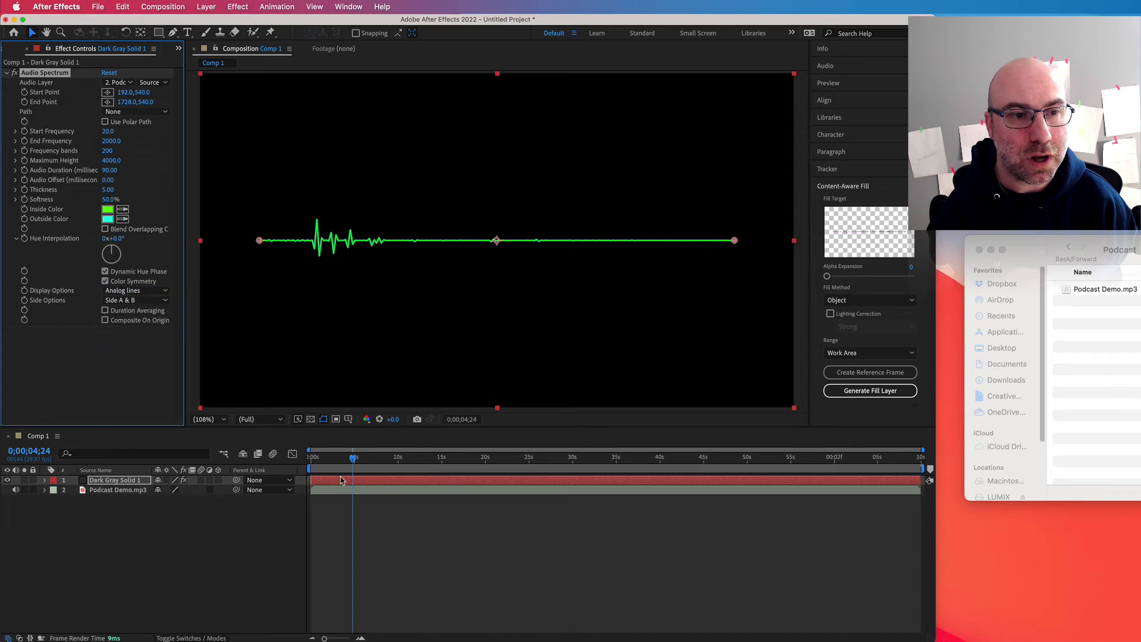
drag(354, 459, 379, 459)
Step: Try the Analog dots display option, preview it at about 9 seconds, and switch the Audio Spectrum back to Digital
click(157, 293)
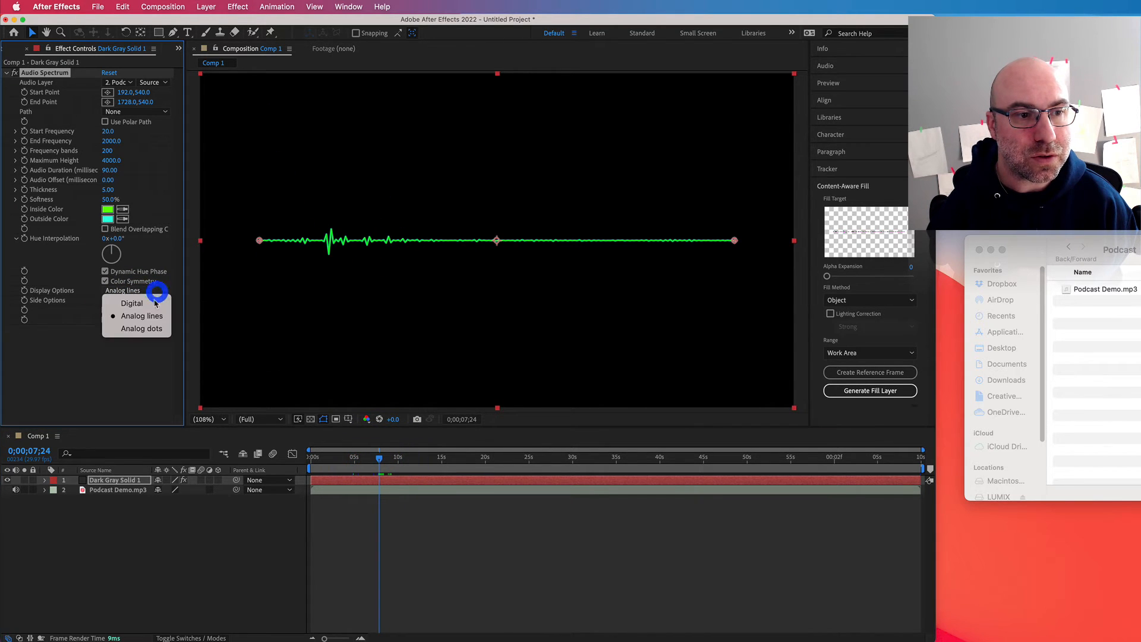
click(143, 327)
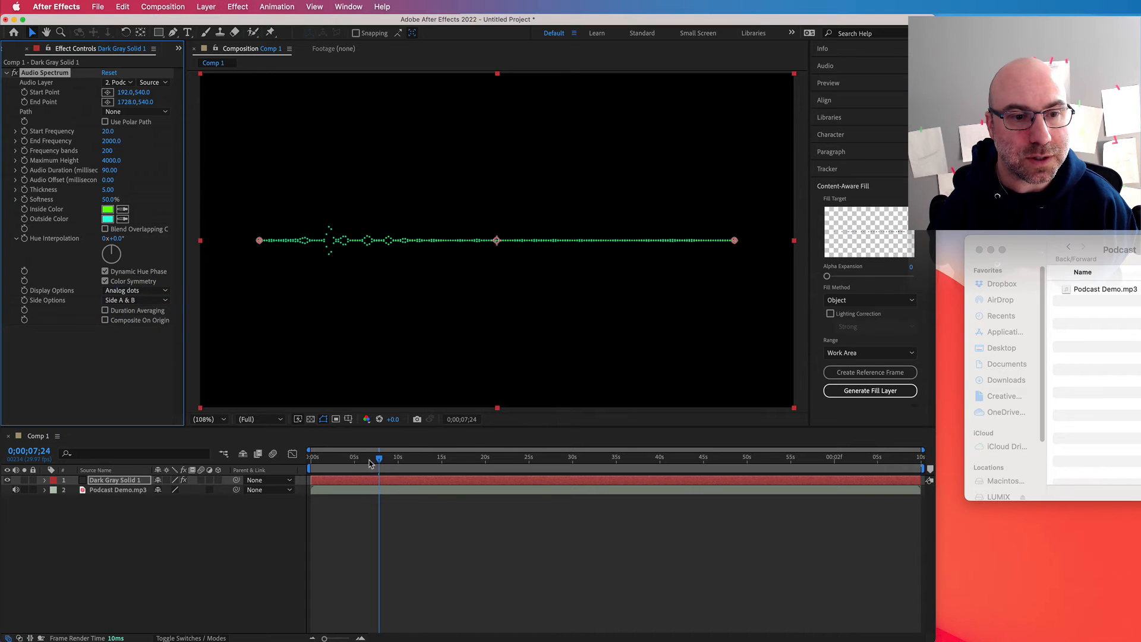
drag(369, 463, 396, 459)
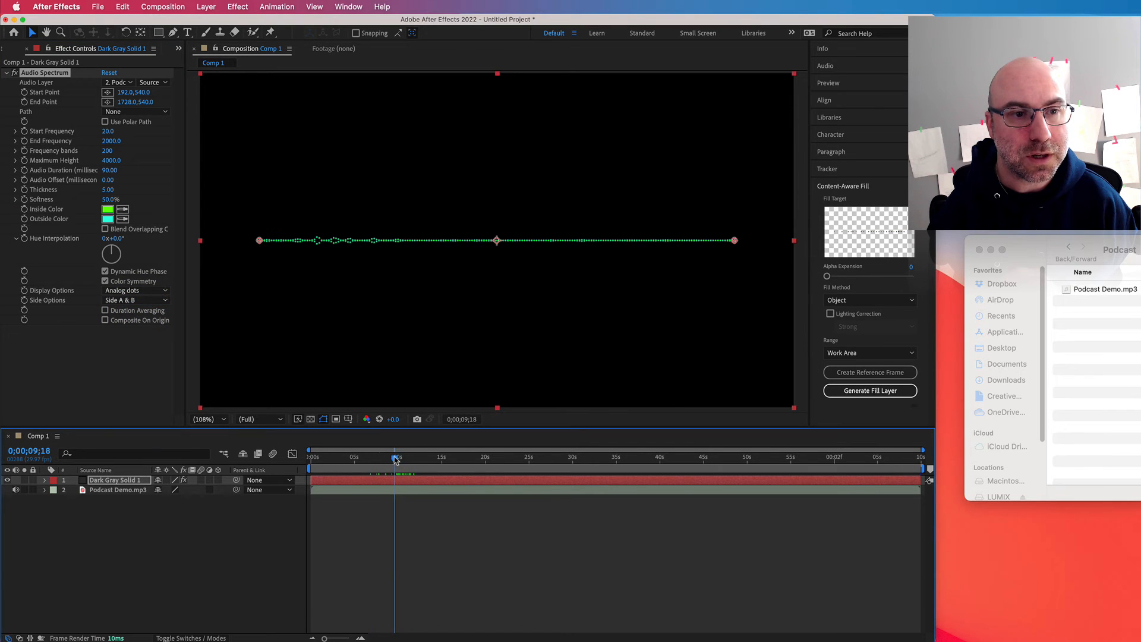
click(148, 291)
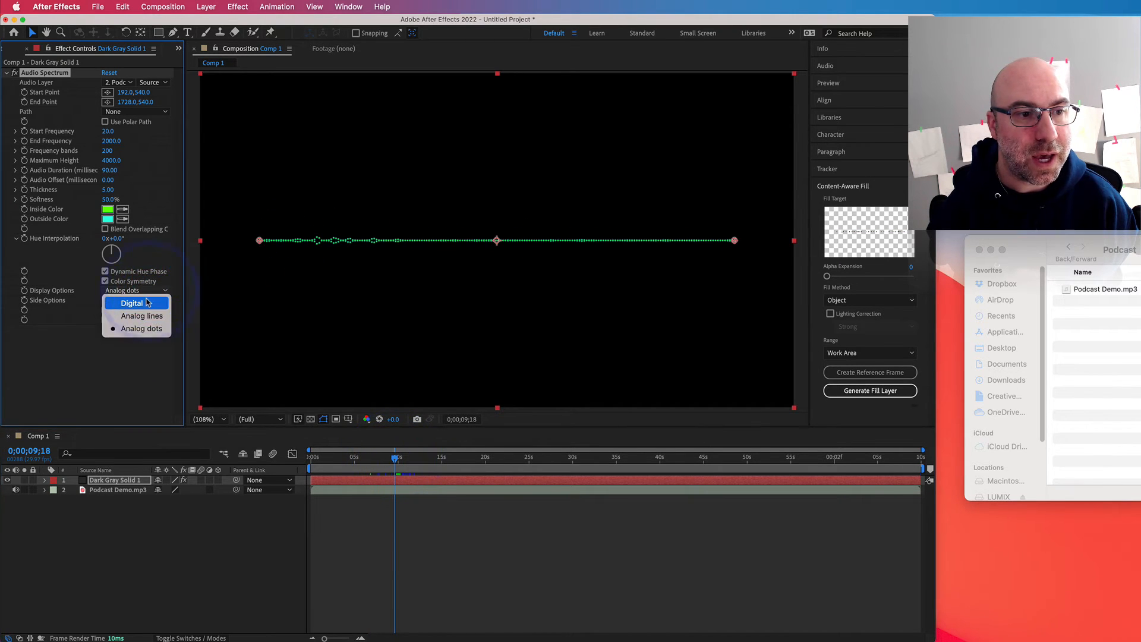
click(148, 303)
Step: Try showing only Side A of the Audio Spectrum and scrub the timeline to about 11 seconds to preview it
click(145, 300)
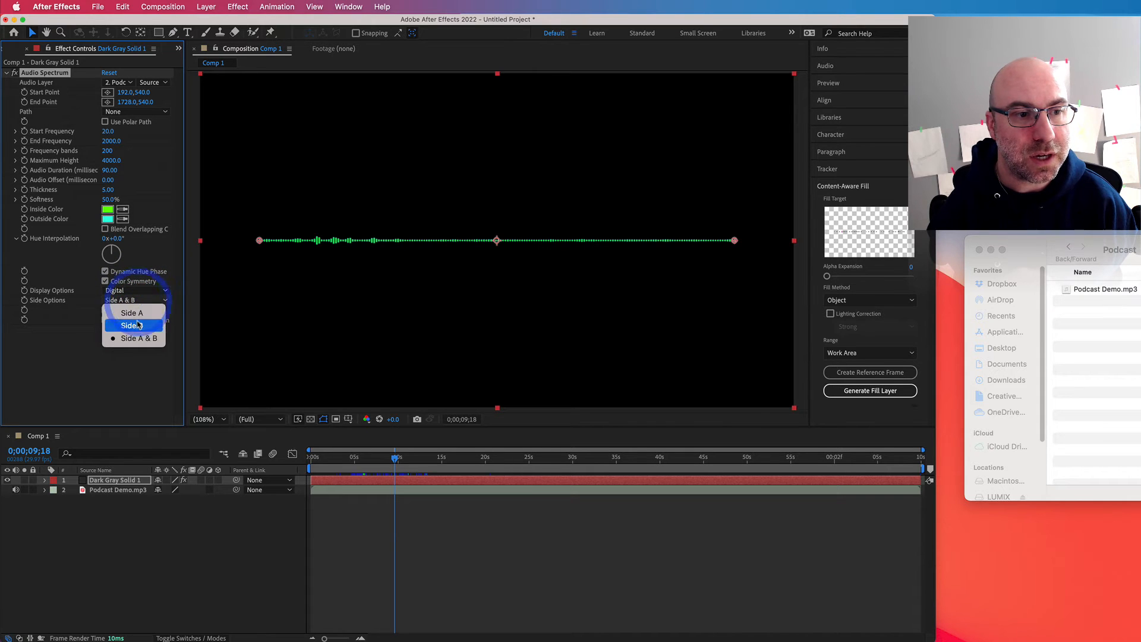
click(140, 317)
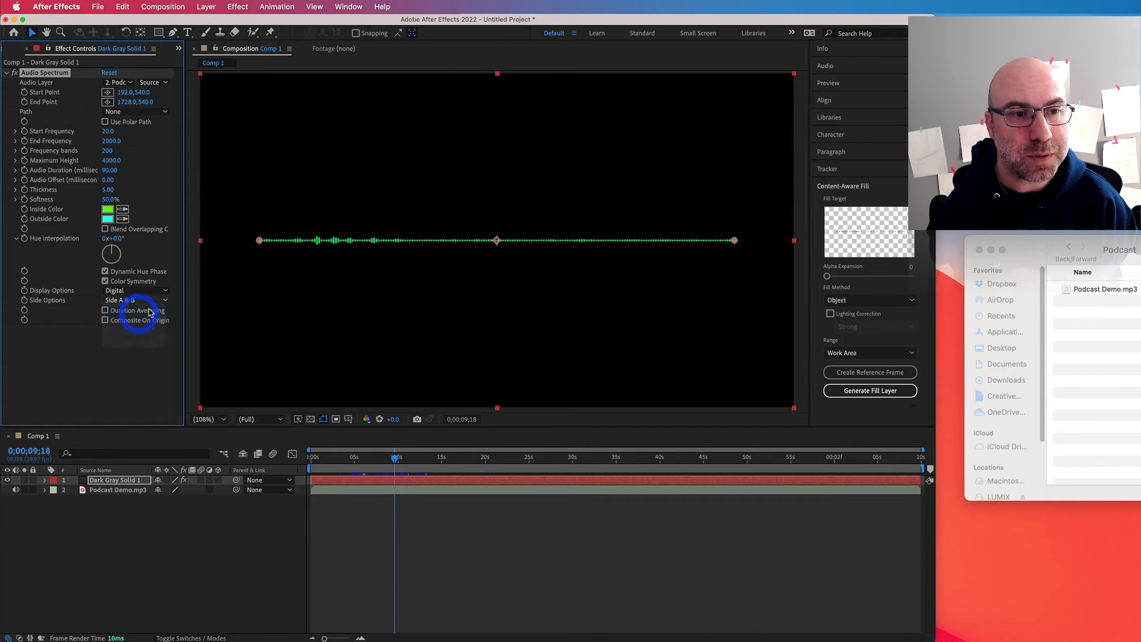
click(394, 458)
key(space)
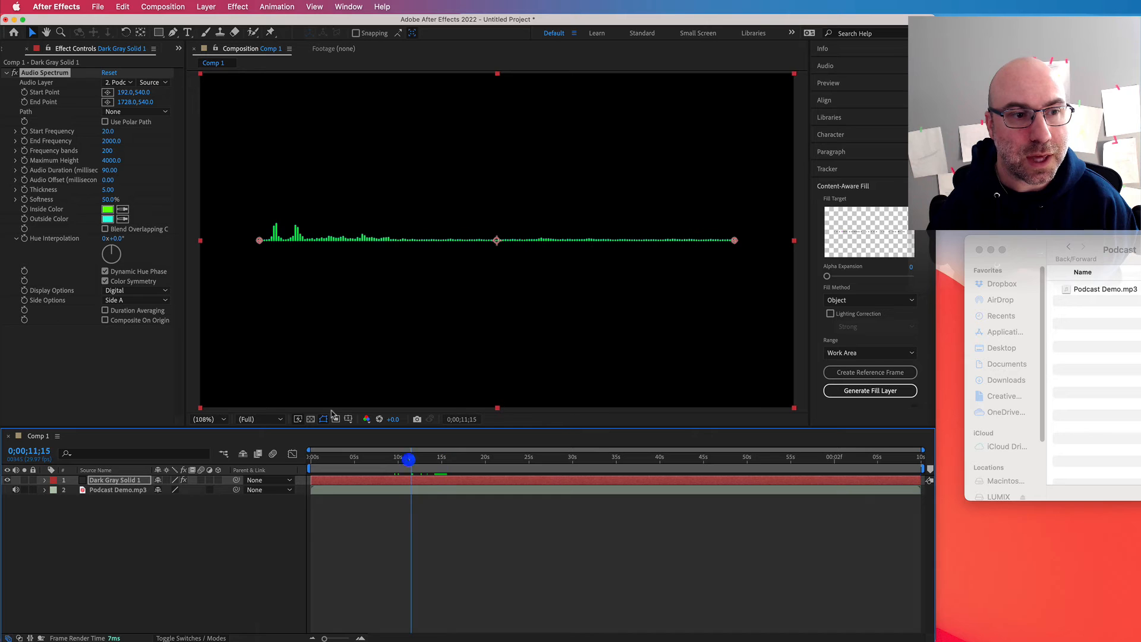
Step: Try showing only Side B of the Audio Spectrum, and restore the Side A & B option
click(156, 300)
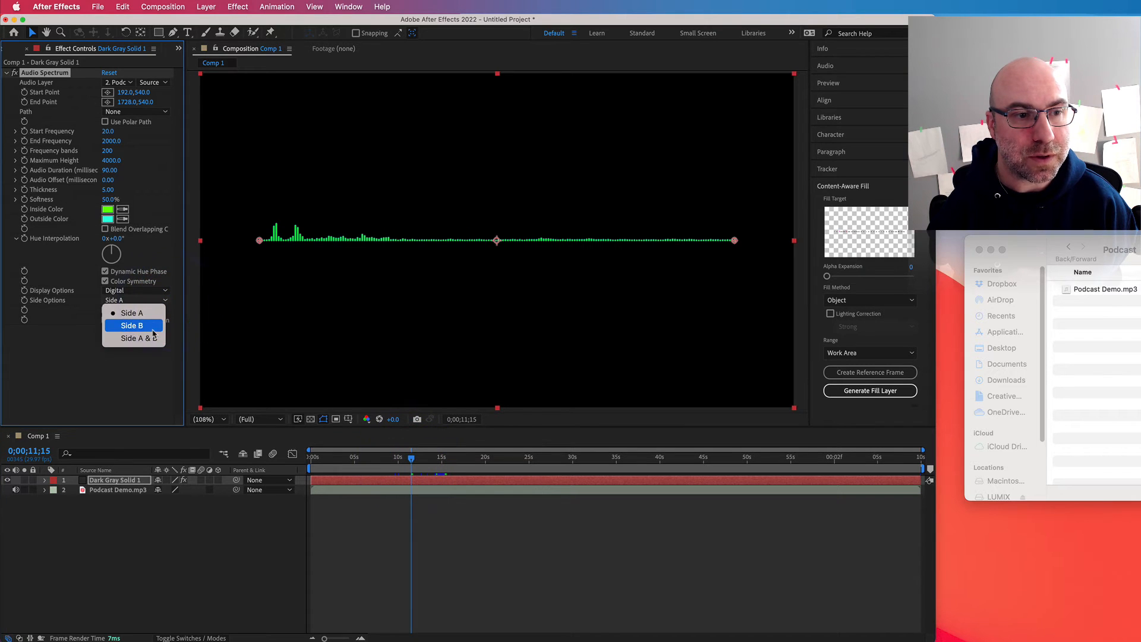
click(152, 330)
click(146, 300)
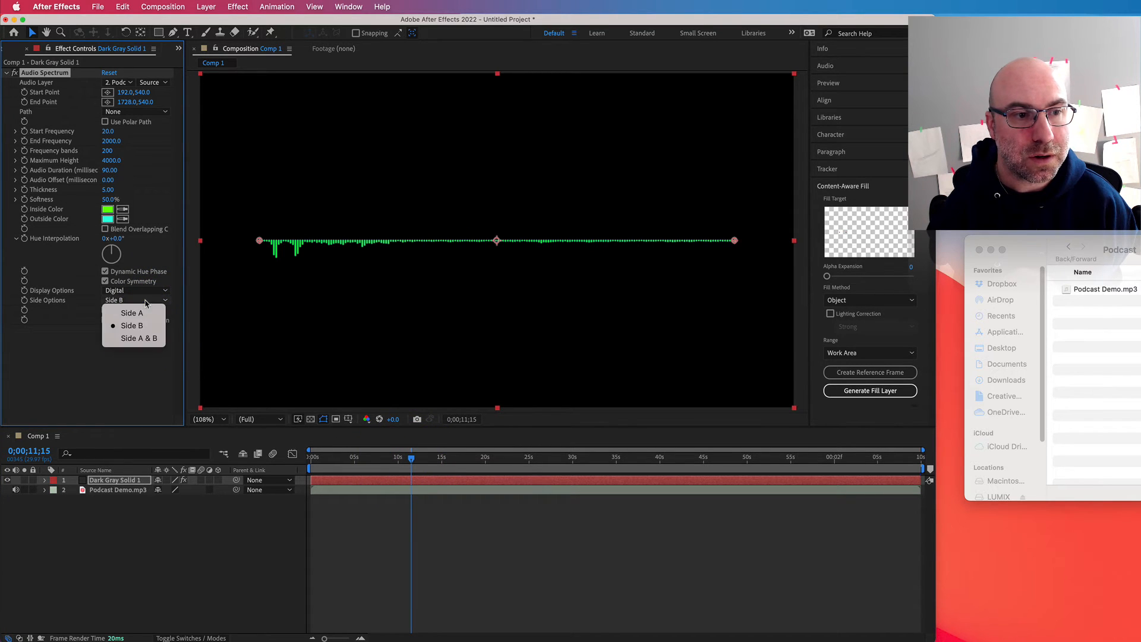
click(143, 337)
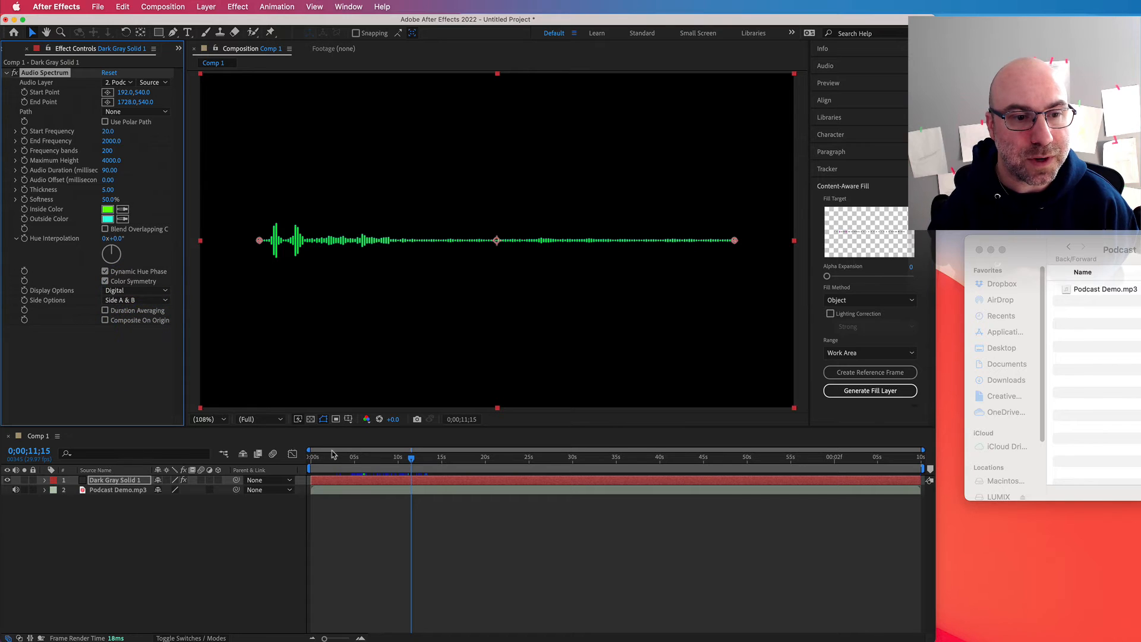
Step: Play the composition from the start to preview the waveform with its audio, stopping at about 15 seconds
drag(330, 457, 309, 458)
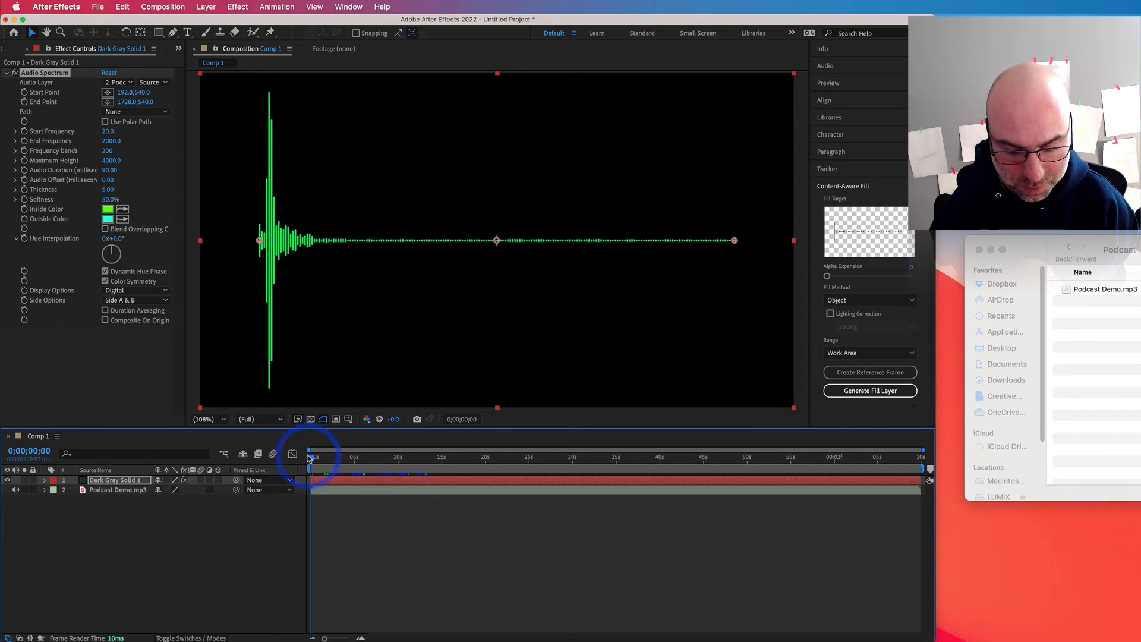
key(space)
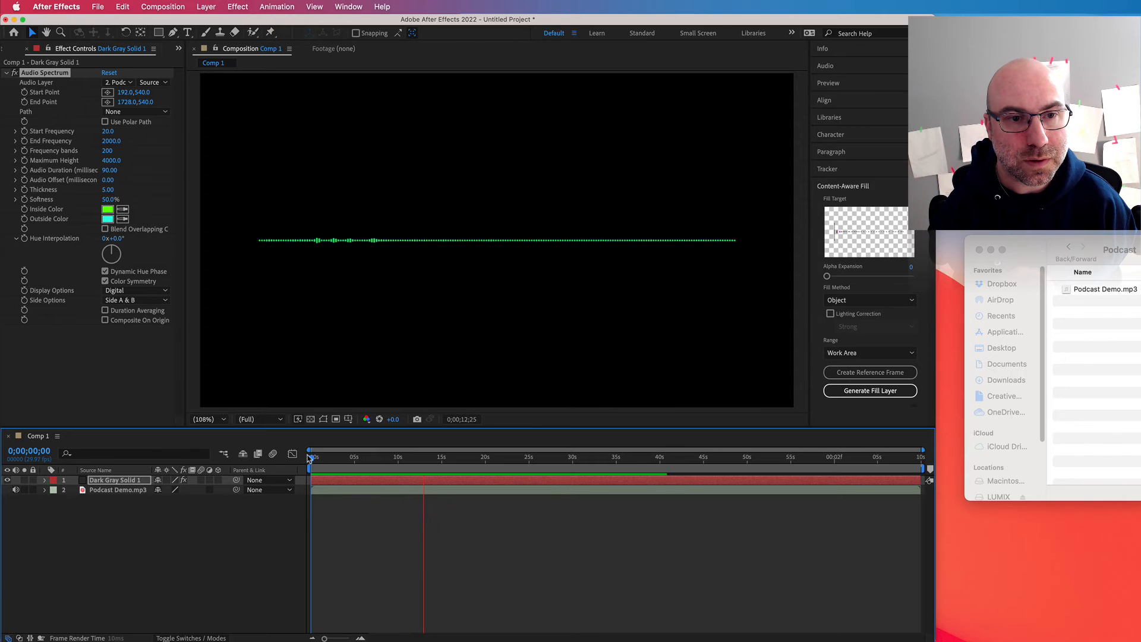
key(space)
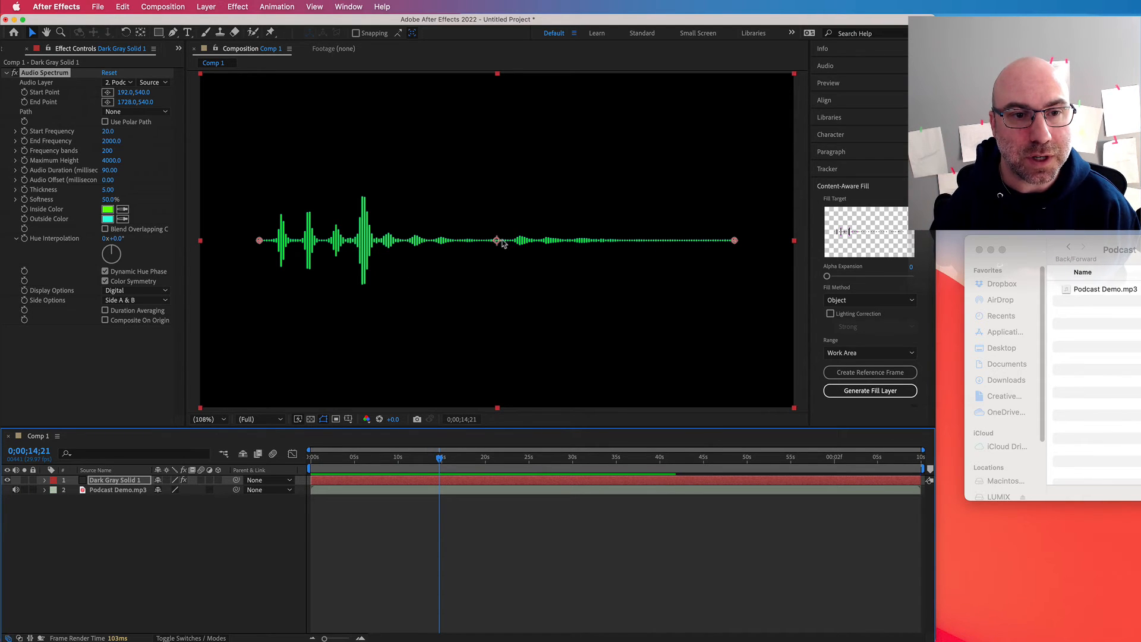
Step: Move the waveform layer into the lower half of the frame and extend its start and end points to about x 57 and x 1867
drag(496, 241, 497, 325)
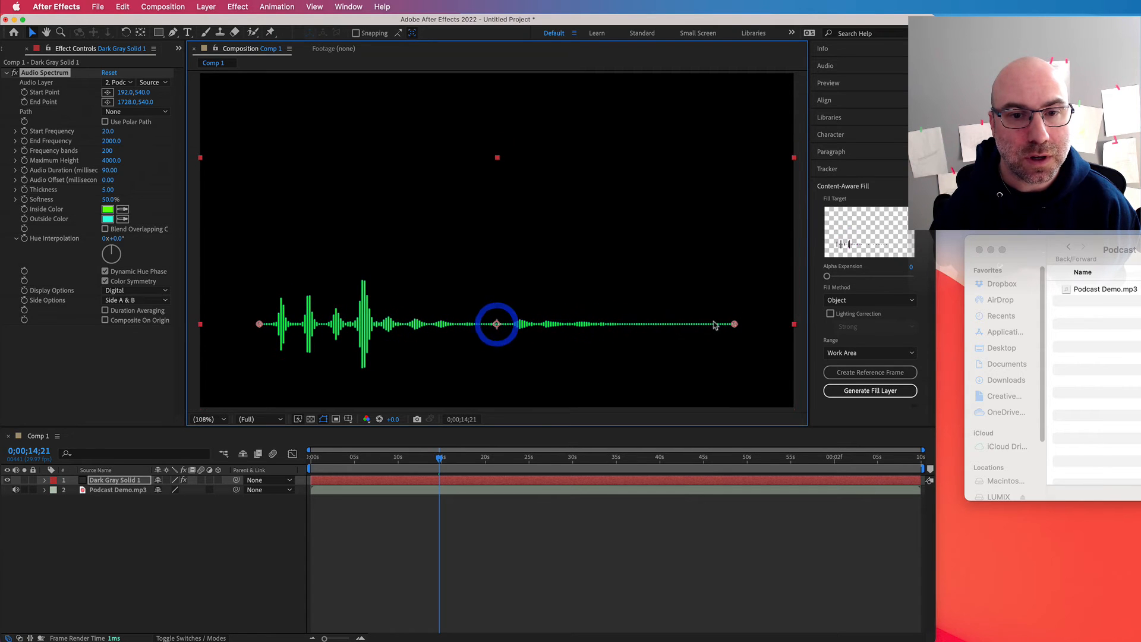
drag(734, 326, 777, 326)
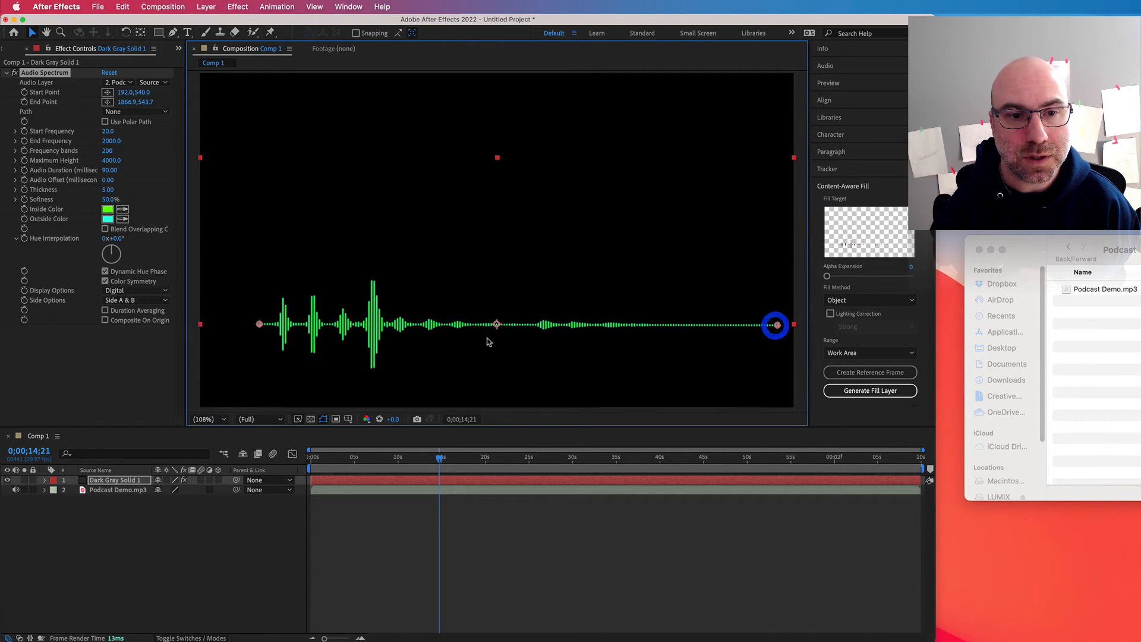
drag(259, 324, 218, 326)
click(460, 326)
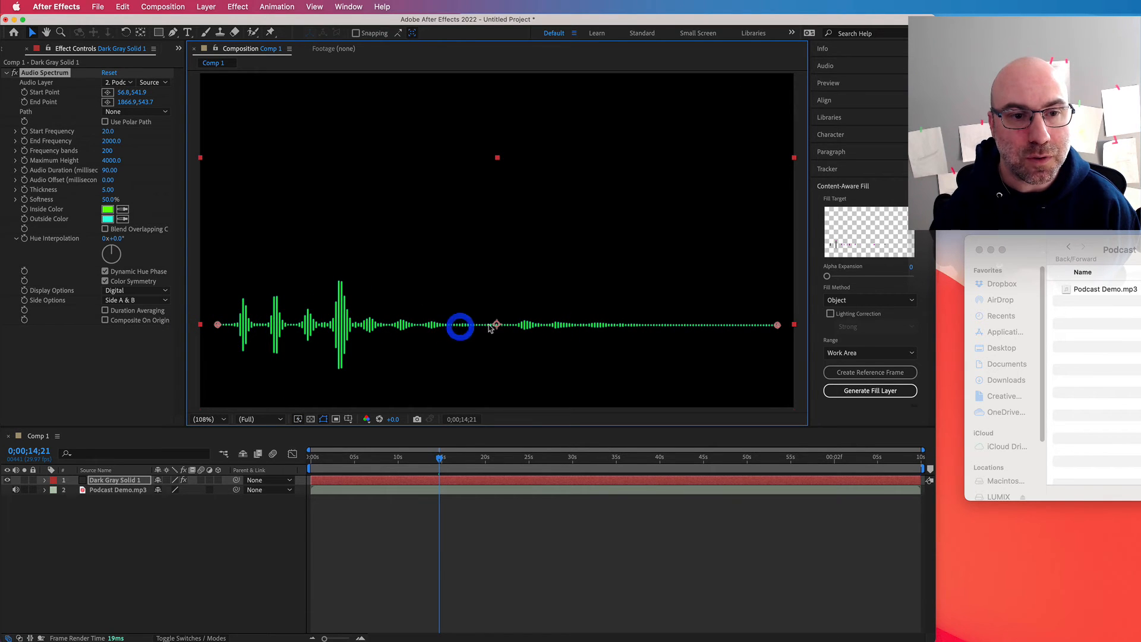
drag(497, 327, 497, 297)
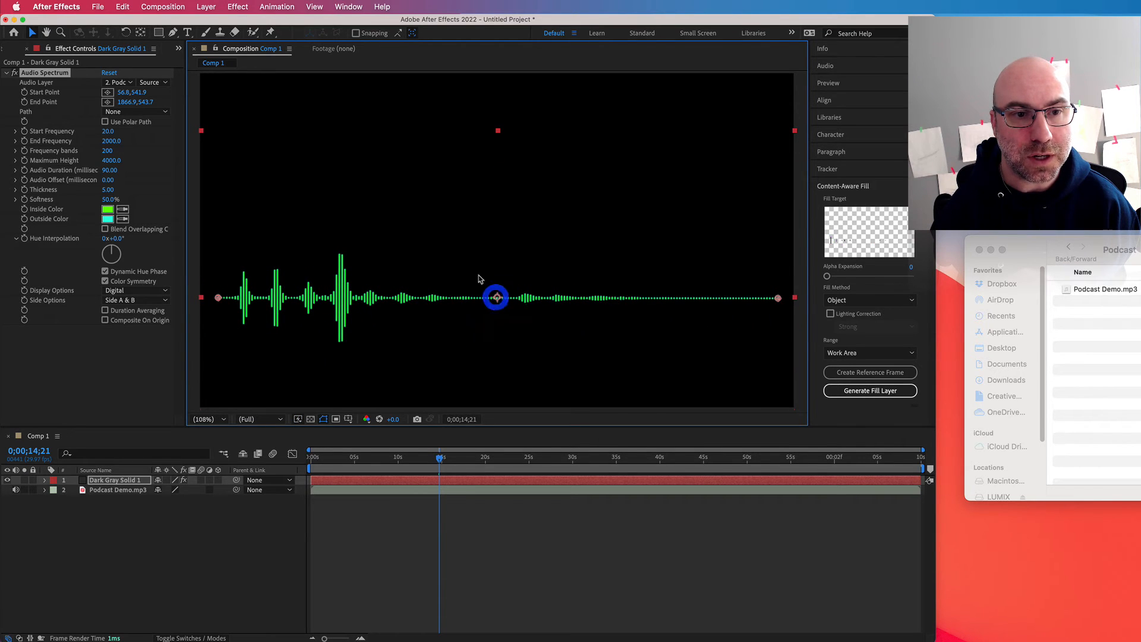
Step: Add a text layer with the person's full name as a title in the upper half of the frame, above the waveform
click(438, 221)
click(394, 125)
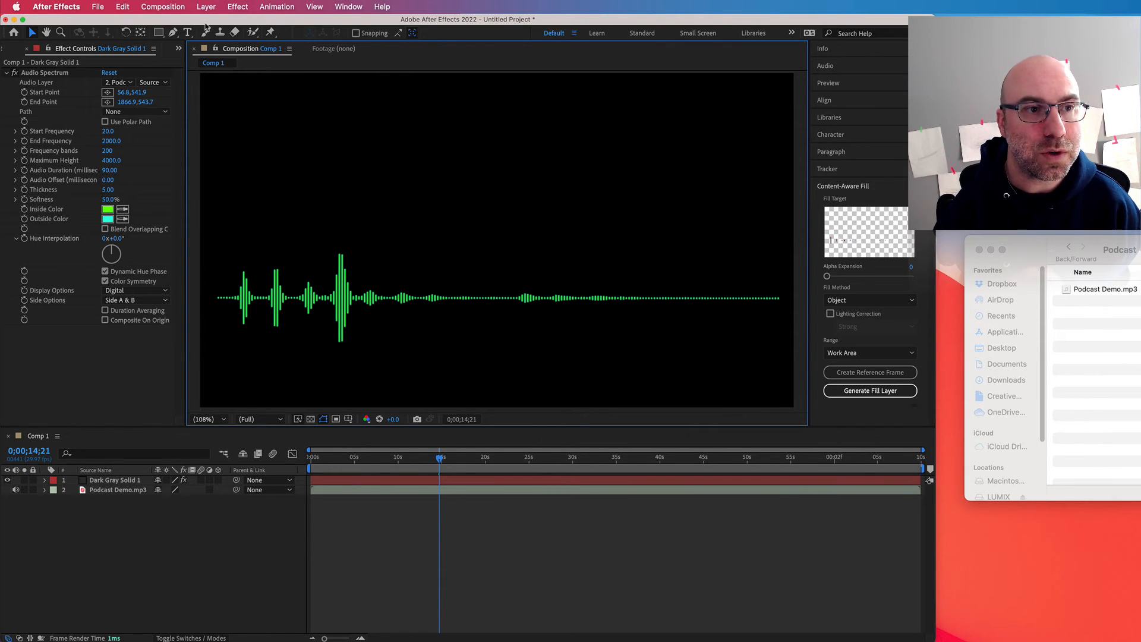
click(188, 33)
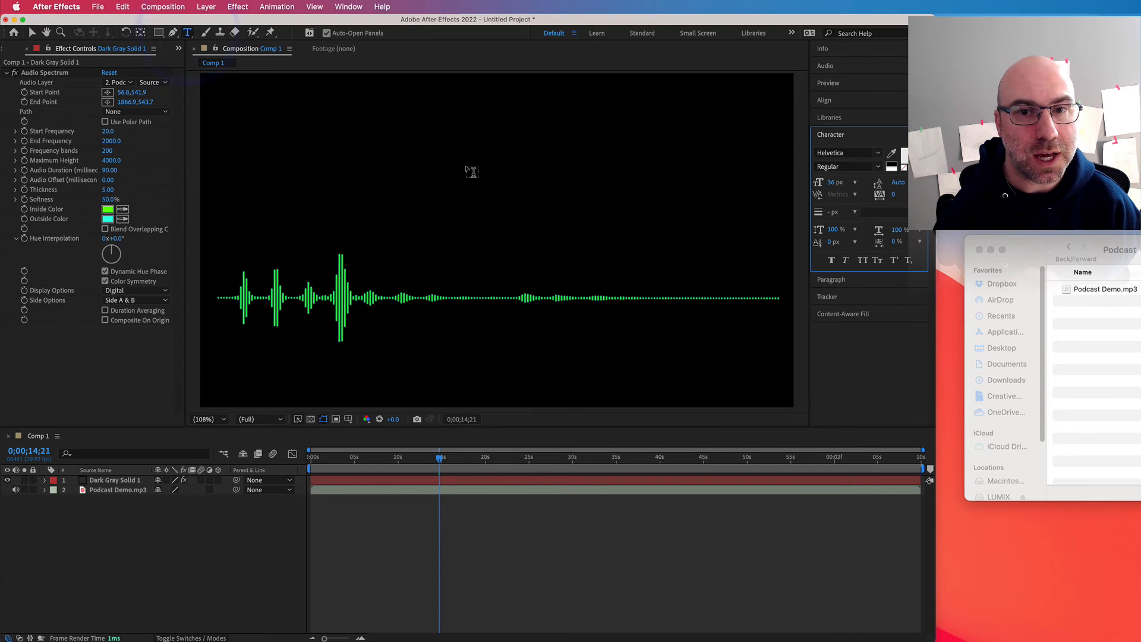
click(479, 163)
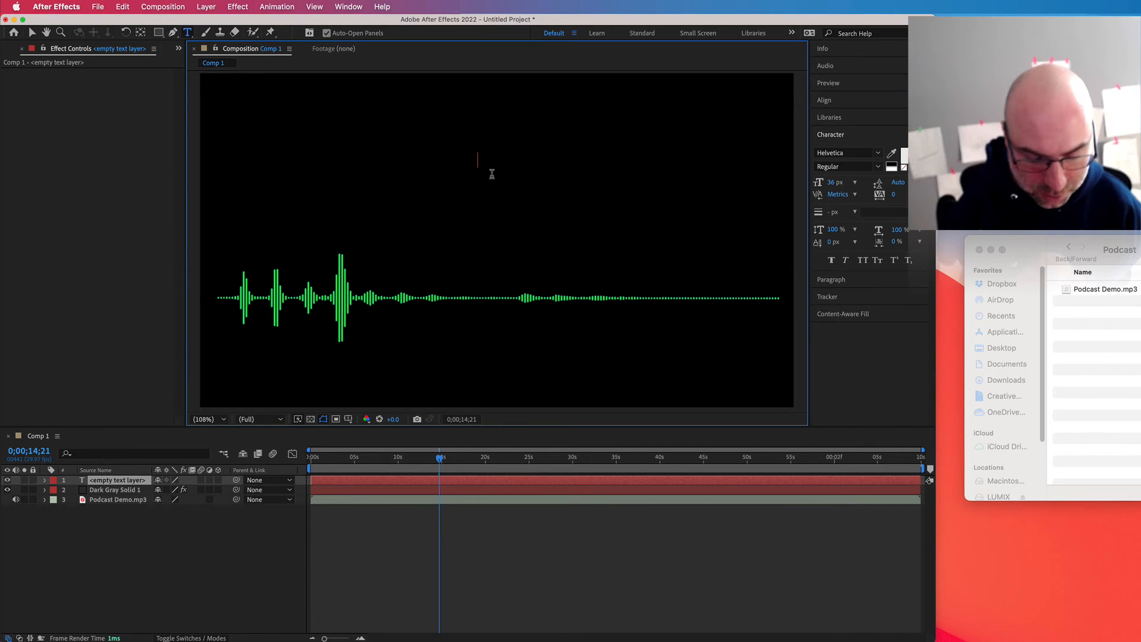
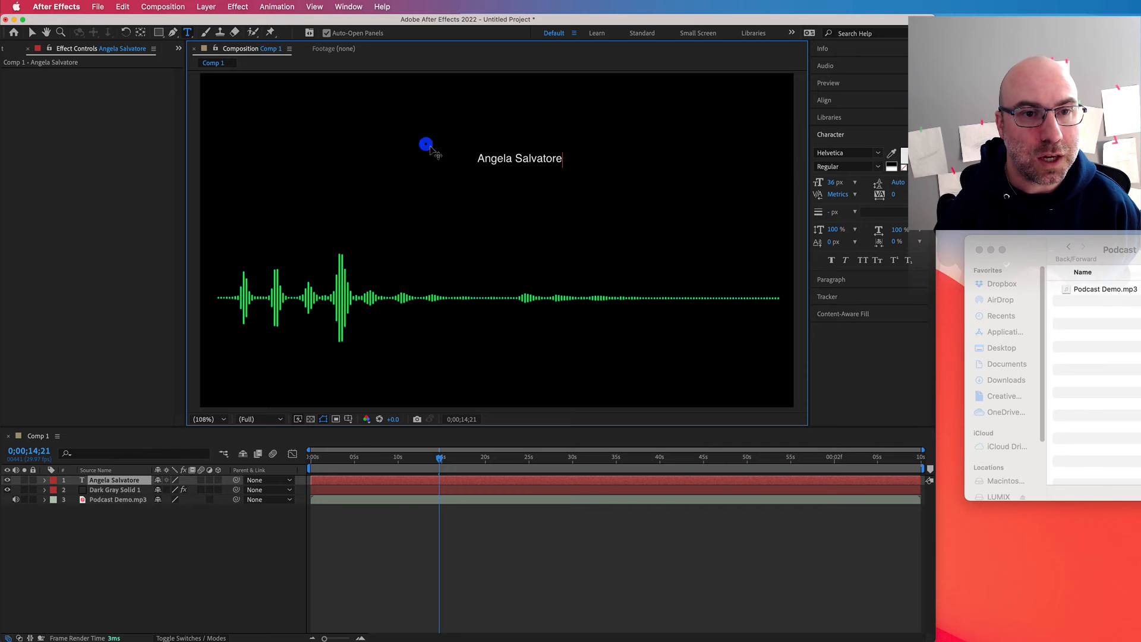
click(514, 161)
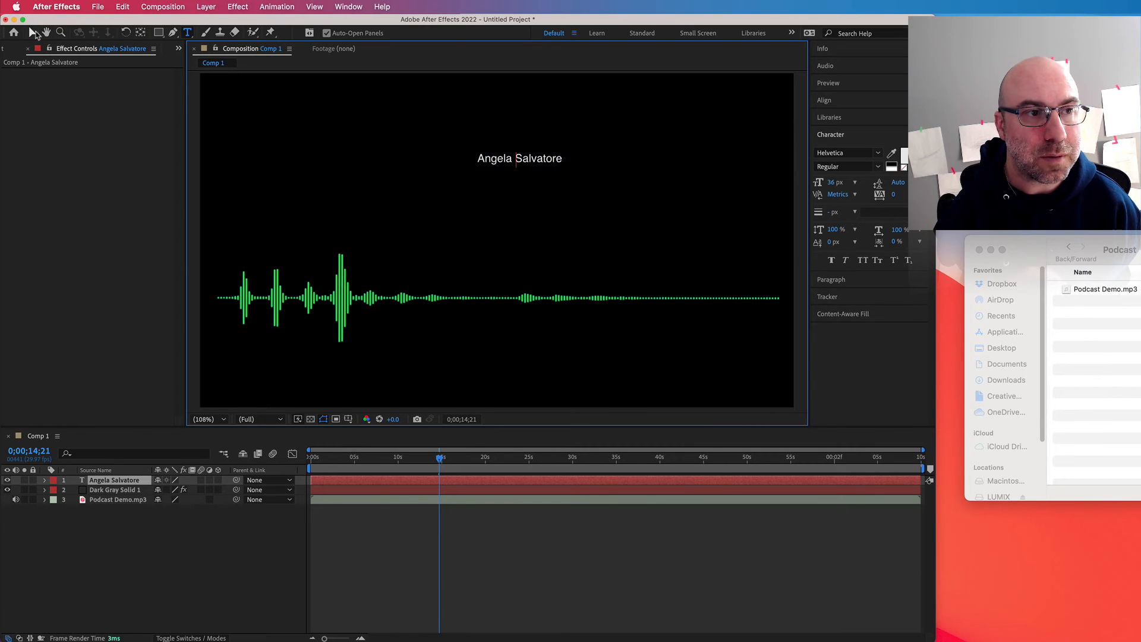
Step: Enlarge the name title to a little under half the frame width and centre it above the waveform
click(33, 33)
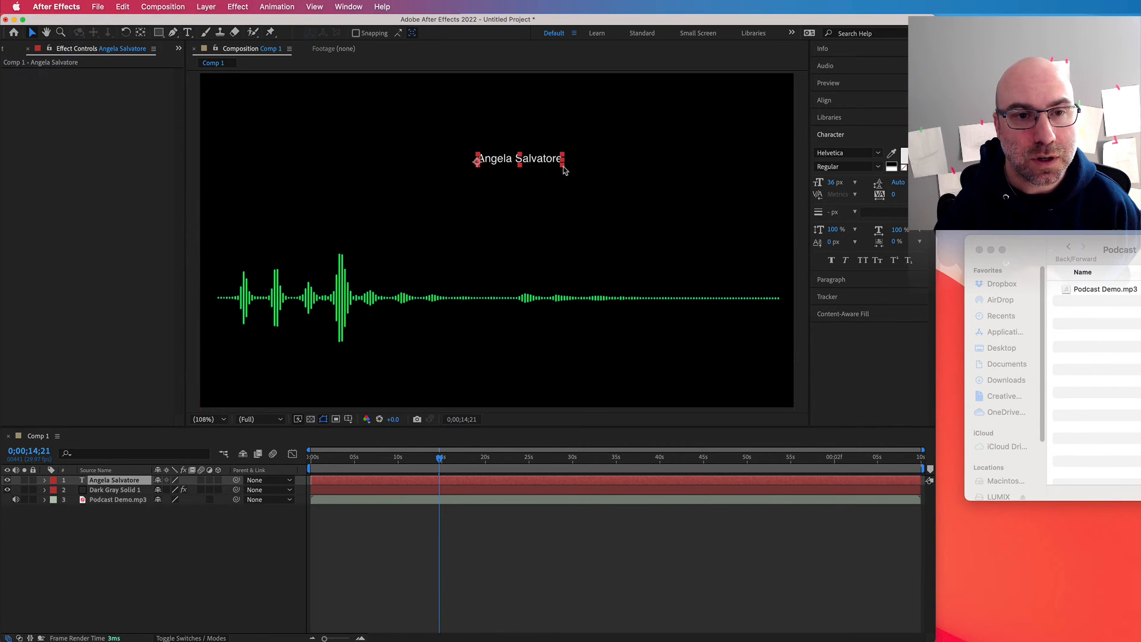
drag(563, 169, 670, 155)
drag(580, 186, 551, 190)
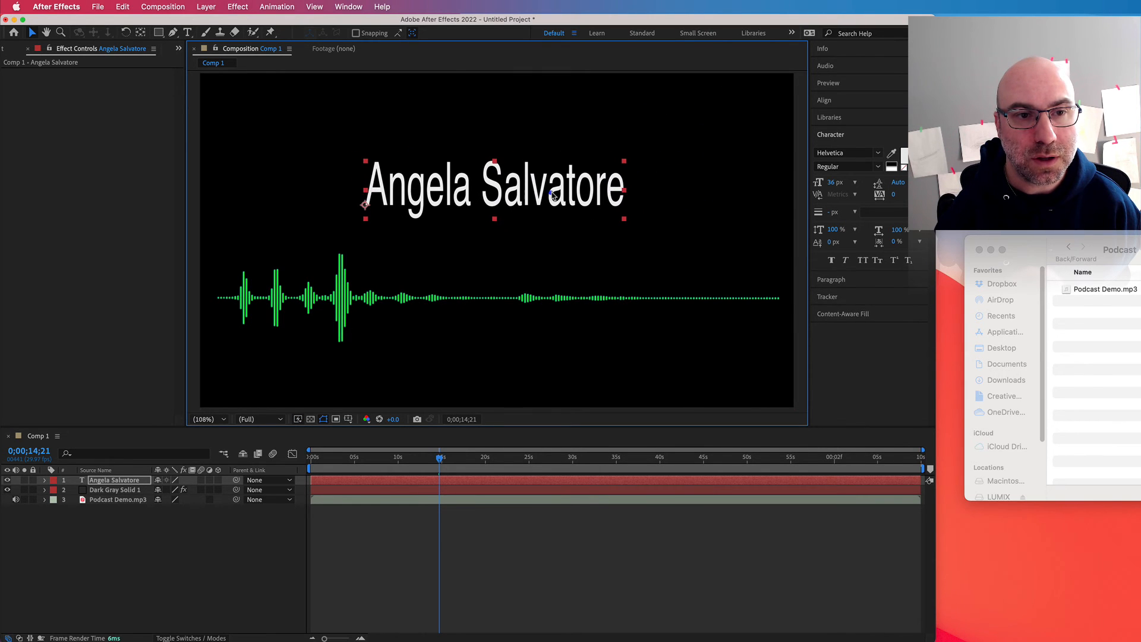
click(621, 168)
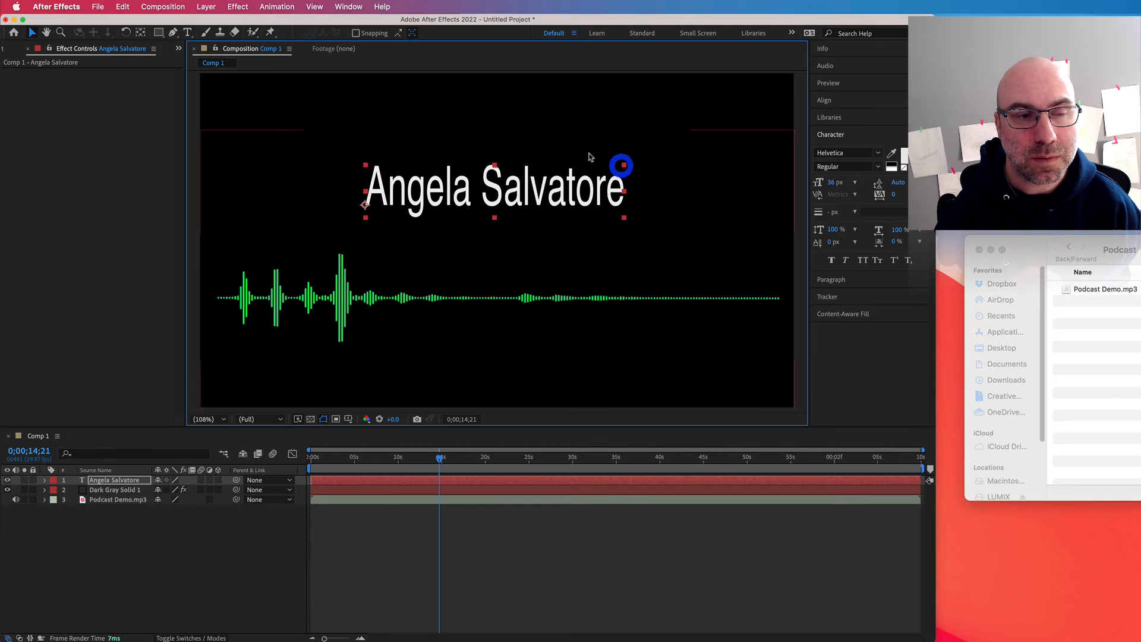
Step: Add a small byline reading "by Professor" plus the surname below the waveform, and shift it closer to the frame's horizontal centre
click(240, 133)
click(187, 32)
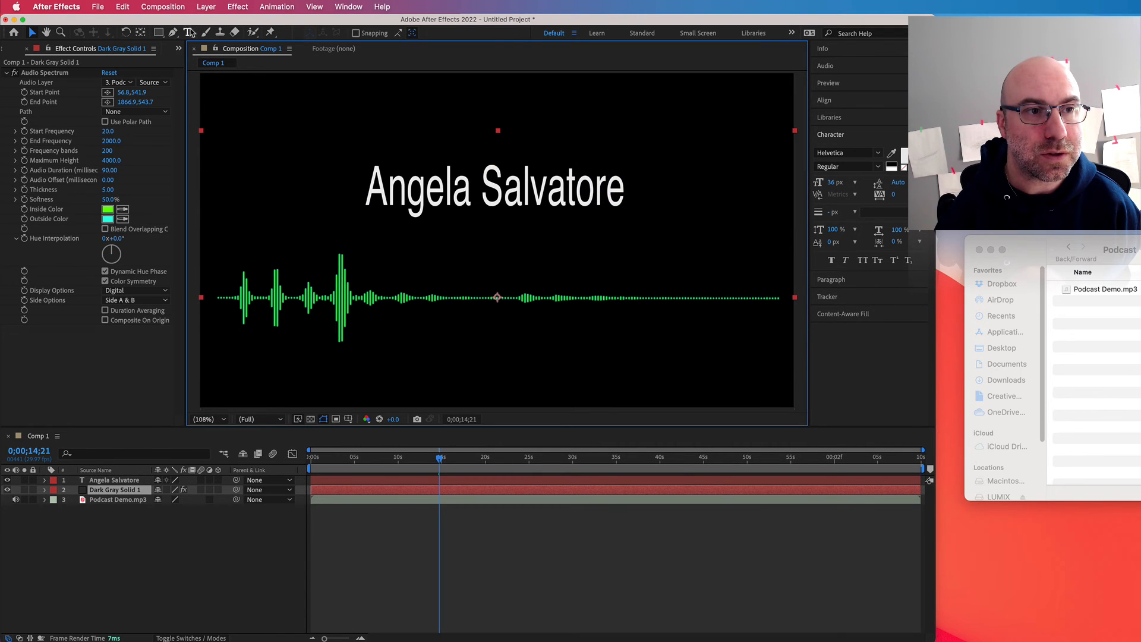
click(421, 351)
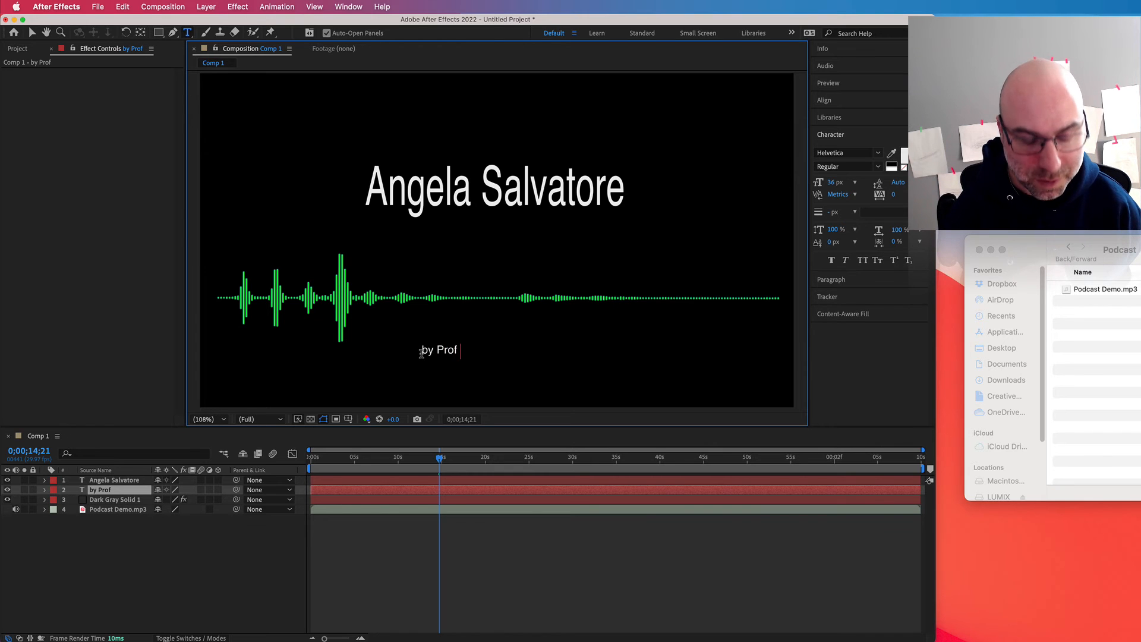
key(BackSpace)
key(BackSpace)
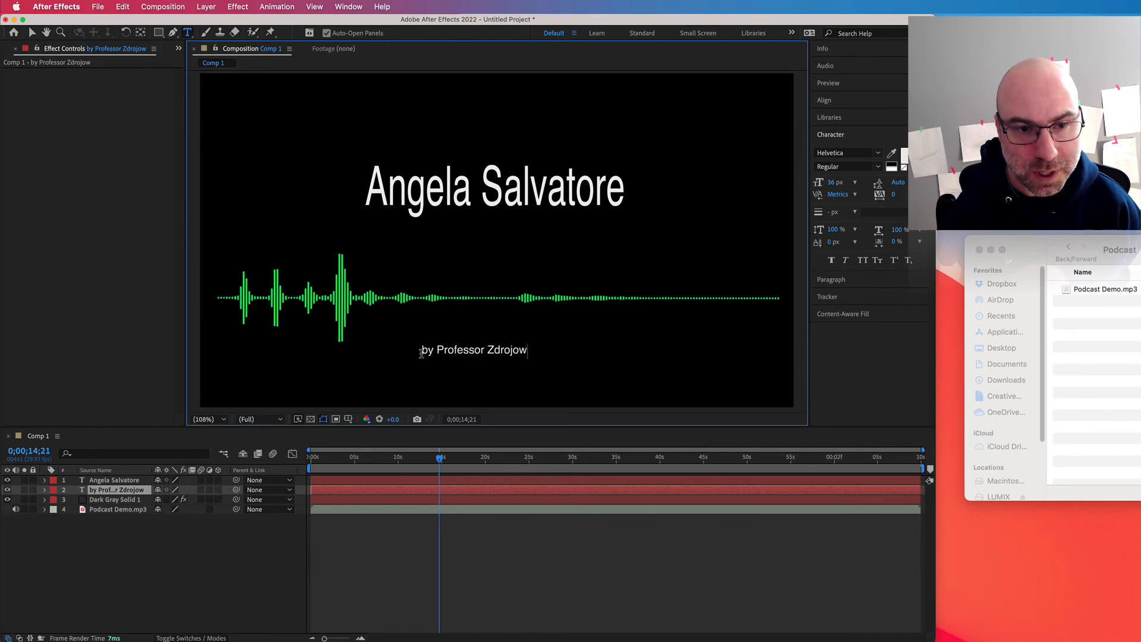
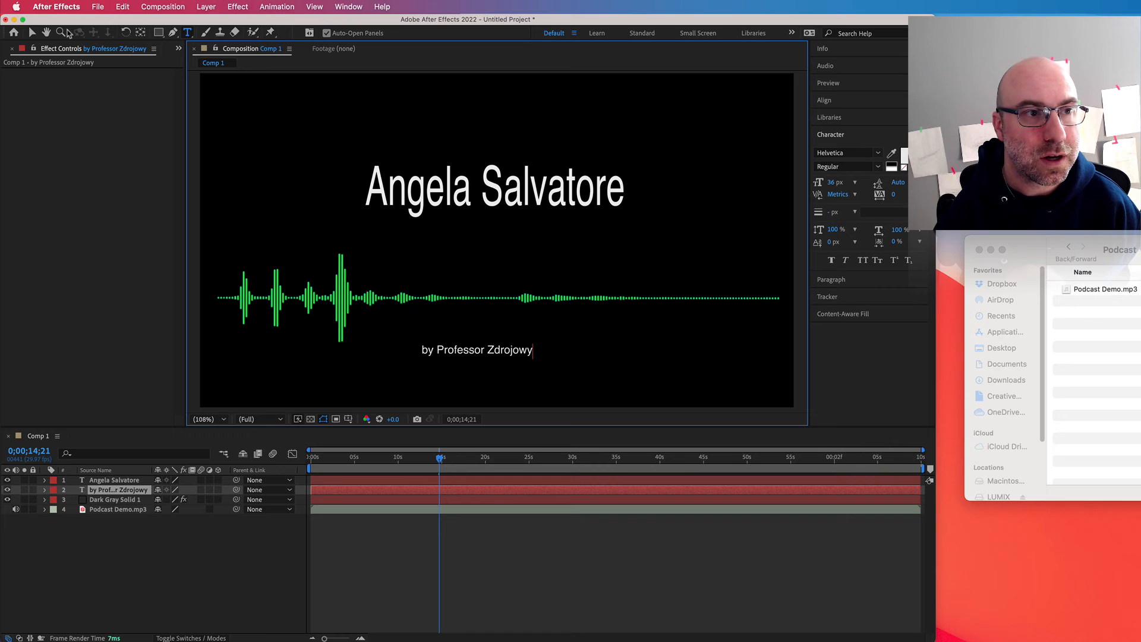
click(32, 32)
drag(465, 356, 475, 359)
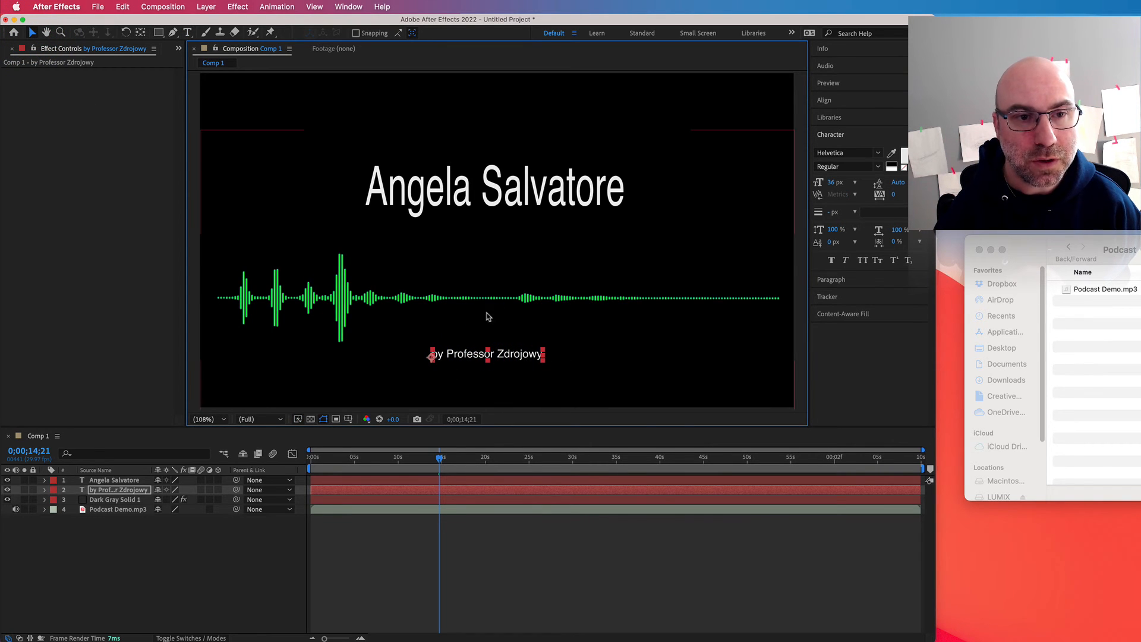
Step: Reduce the name title's height slightly and move it higher in the frame, centred horizontally
click(481, 197)
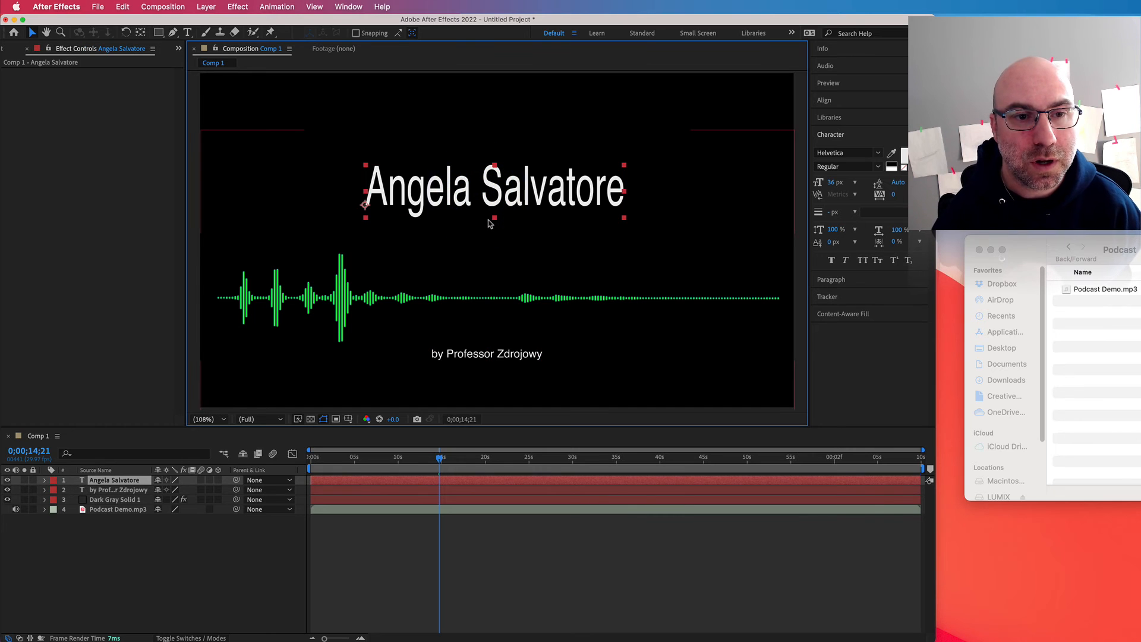
drag(494, 220, 493, 213)
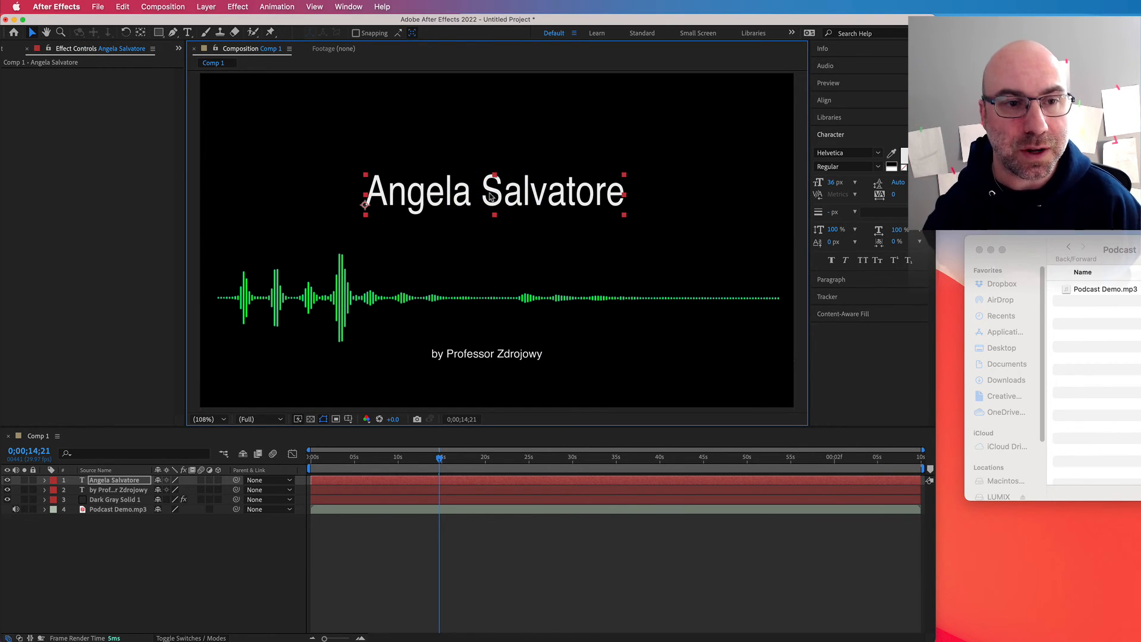
click(487, 107)
drag(506, 192, 508, 173)
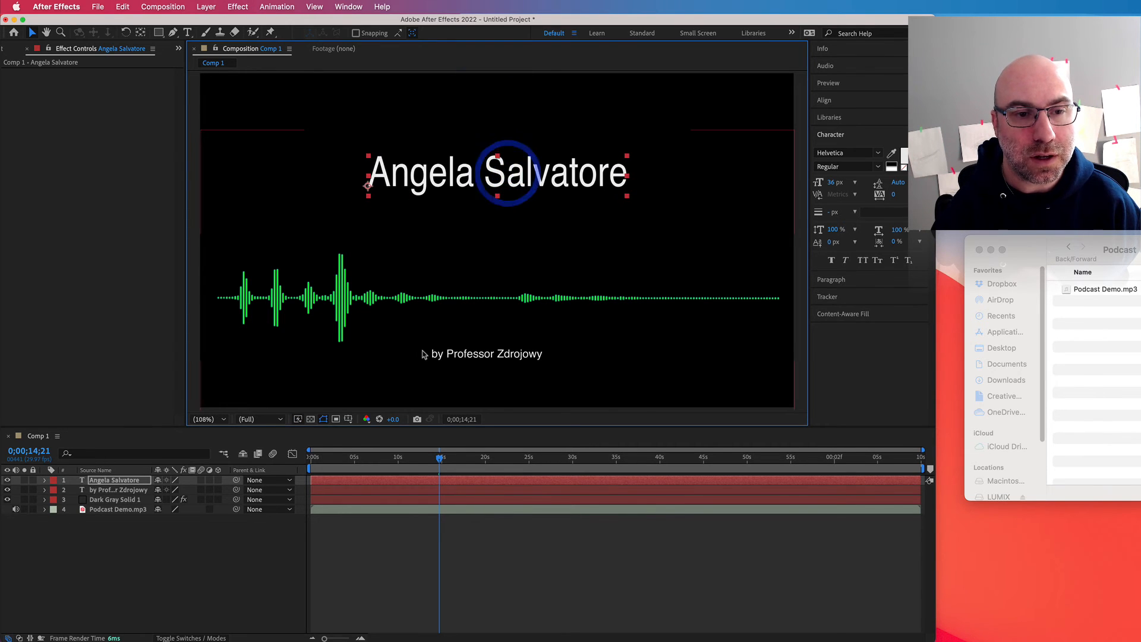
Step: Return to the start of the timeline and set the waveform layer's Audio Spectrum to Side A with Analog lines display
click(340, 457)
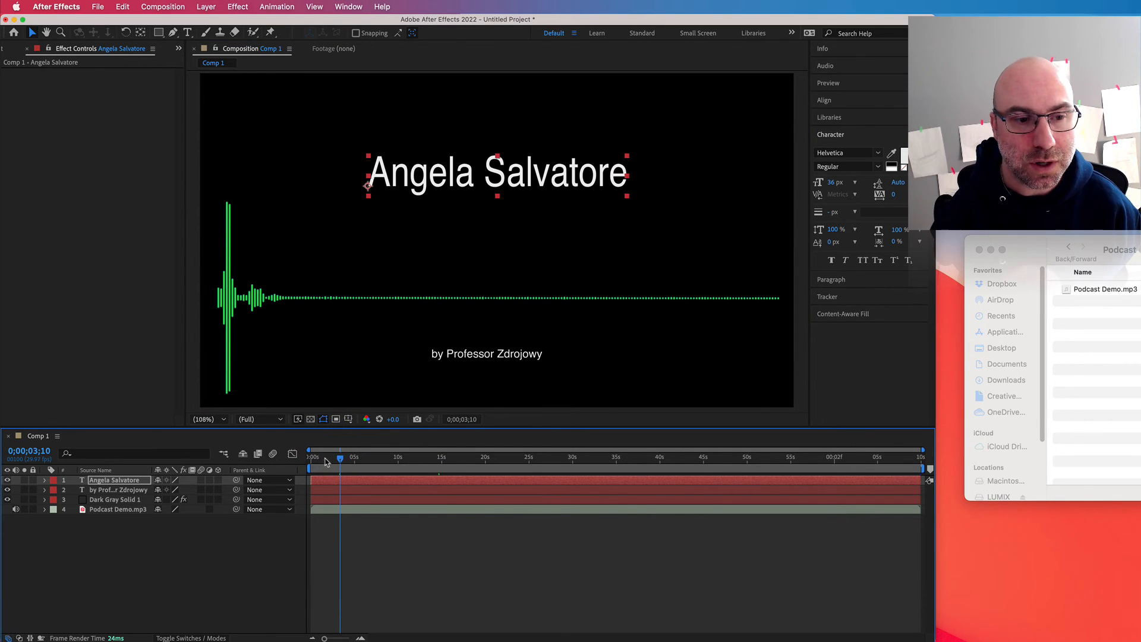
drag(326, 459, 310, 460)
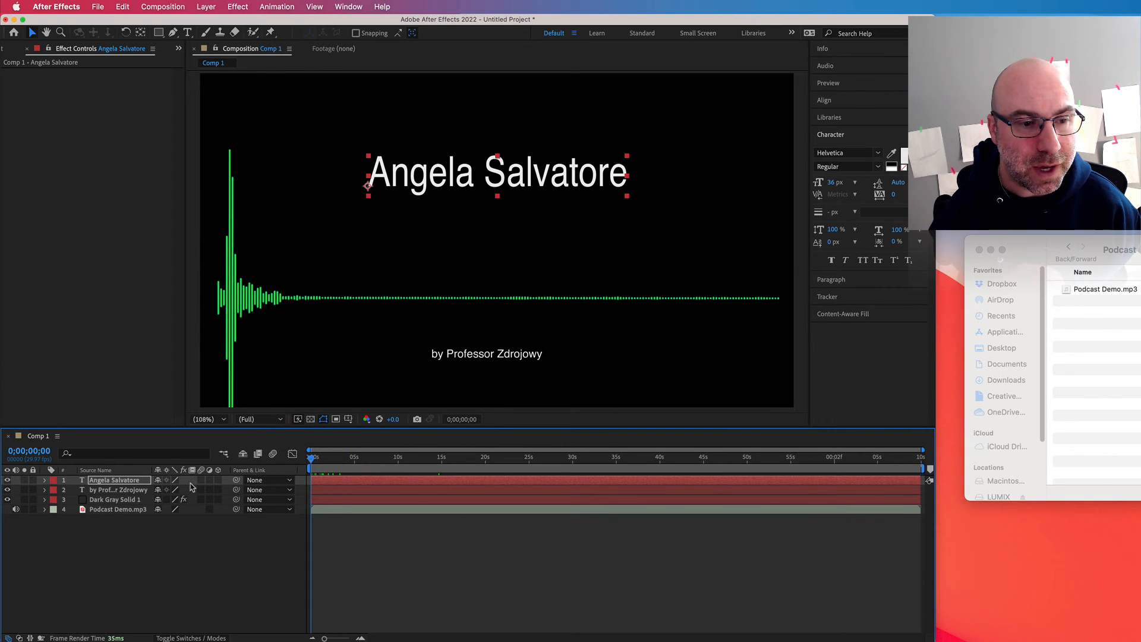
click(178, 49)
click(115, 136)
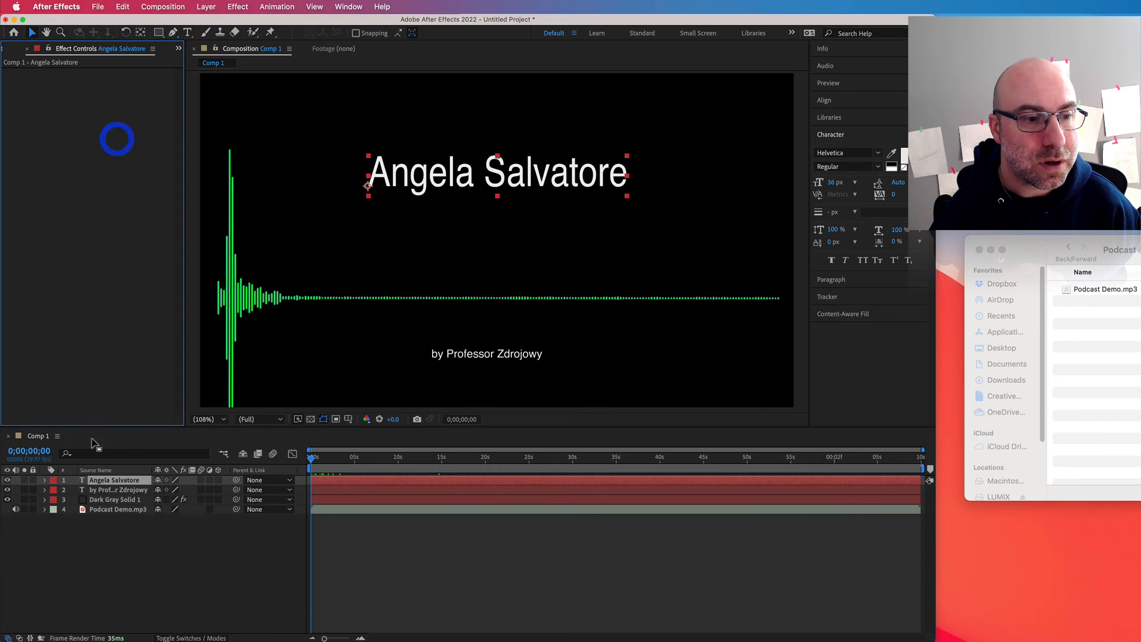
click(97, 499)
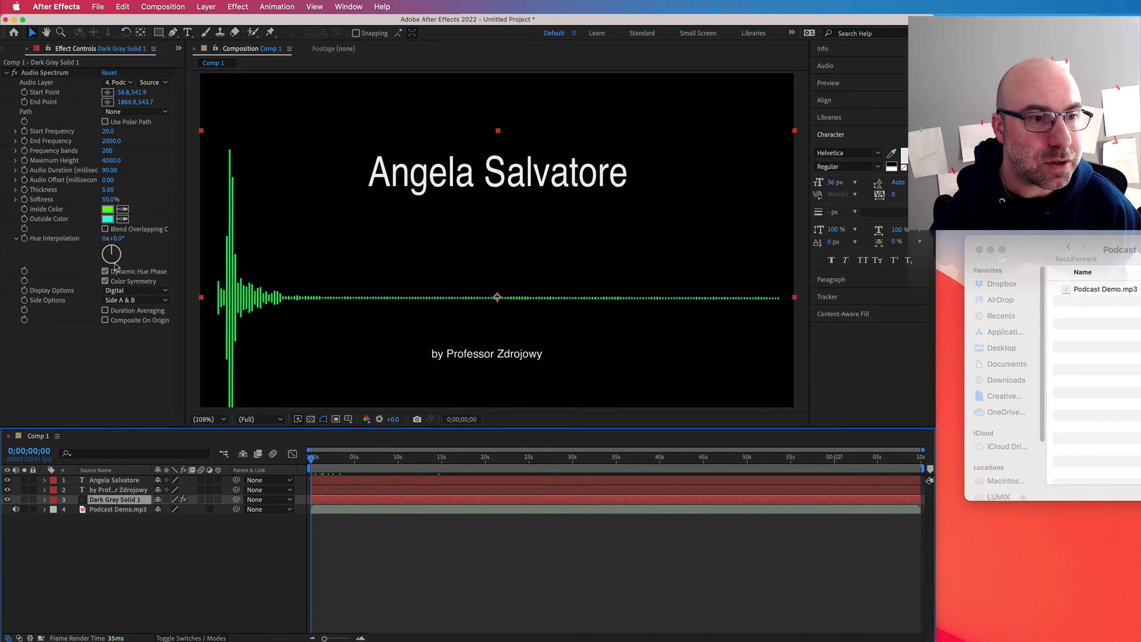
click(120, 300)
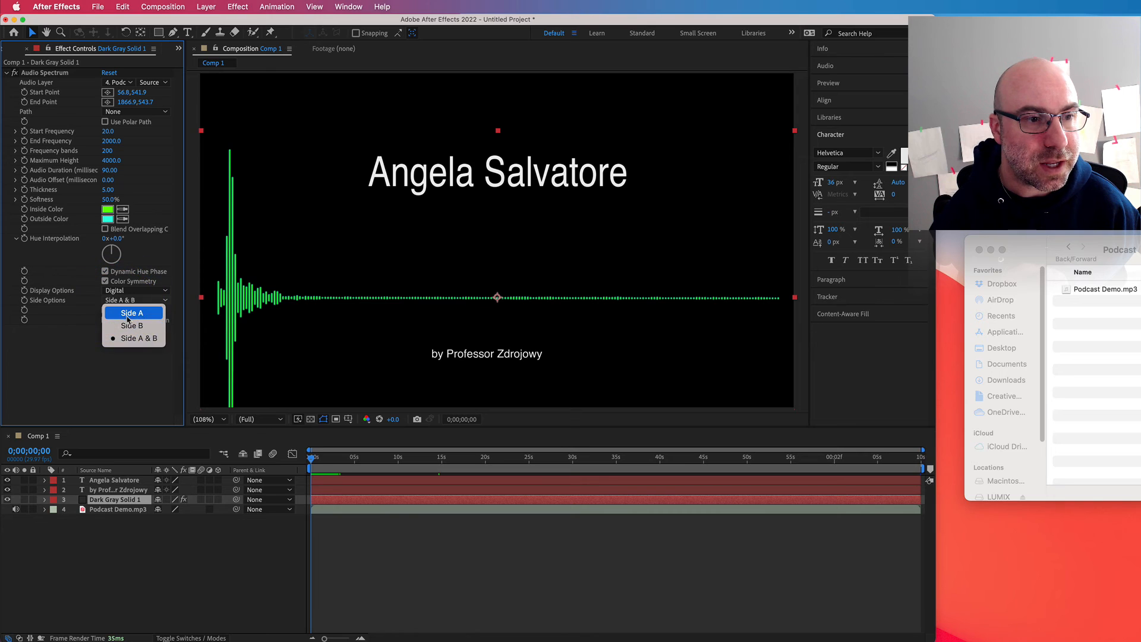
click(125, 323)
click(127, 292)
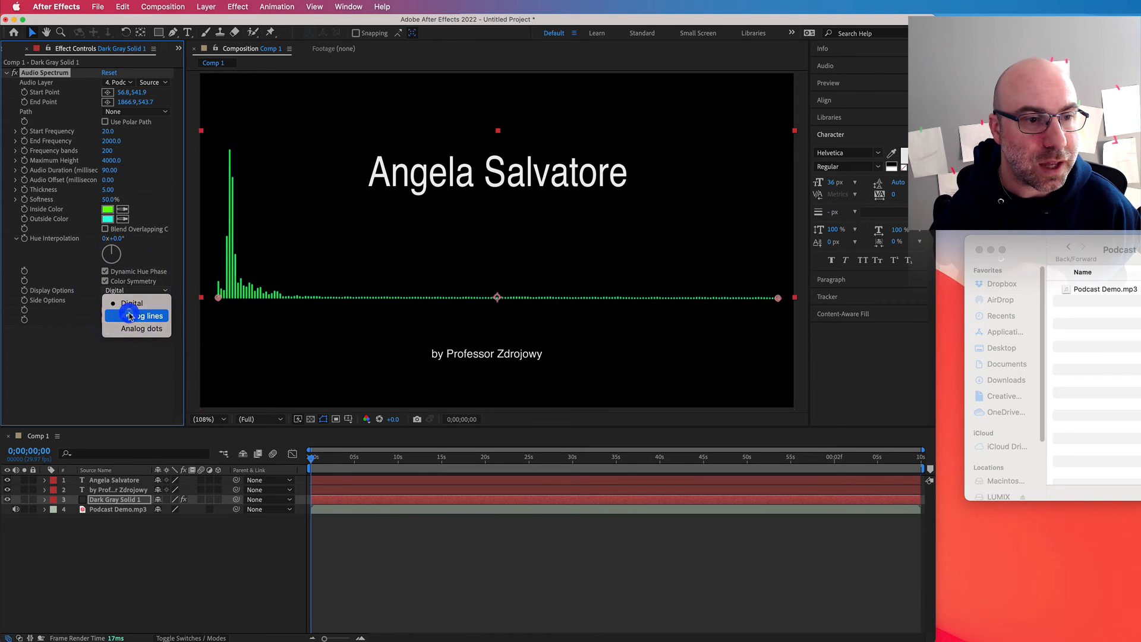
click(129, 315)
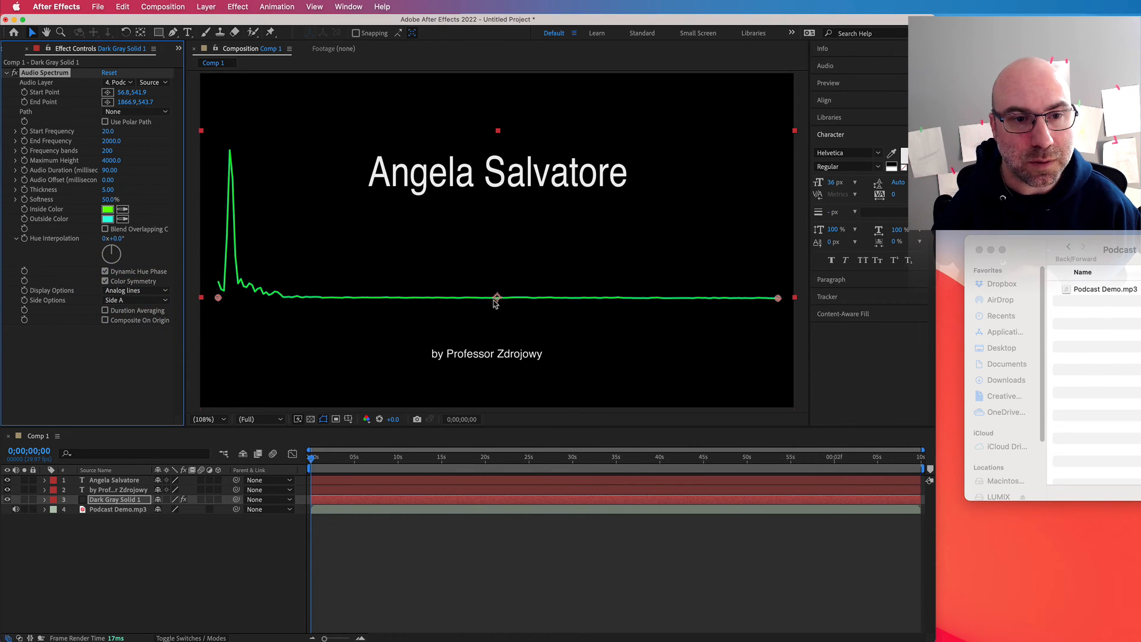
Step: Move the waveform layer down to just above the byline and play the composition from the start to about 12 seconds
drag(496, 303, 472, 337)
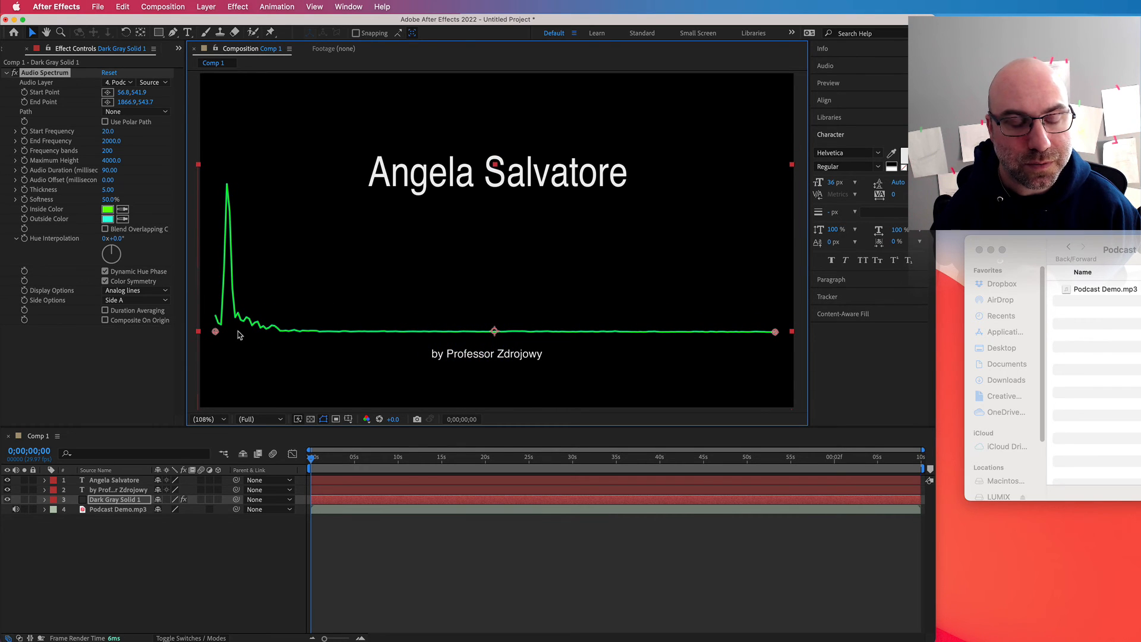
key(space)
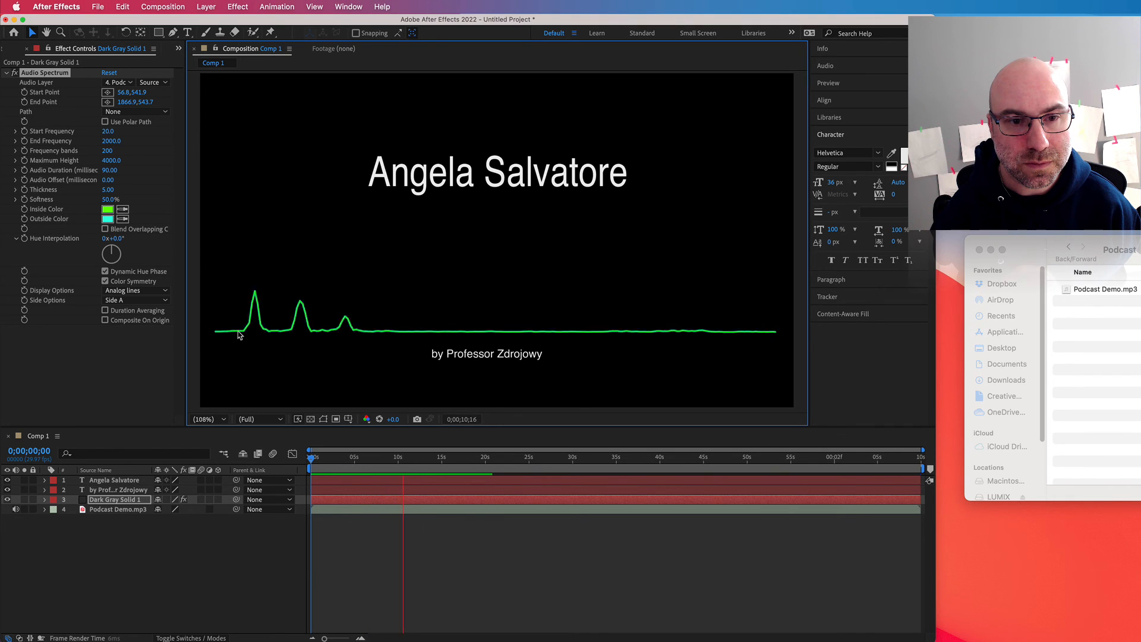
key(space)
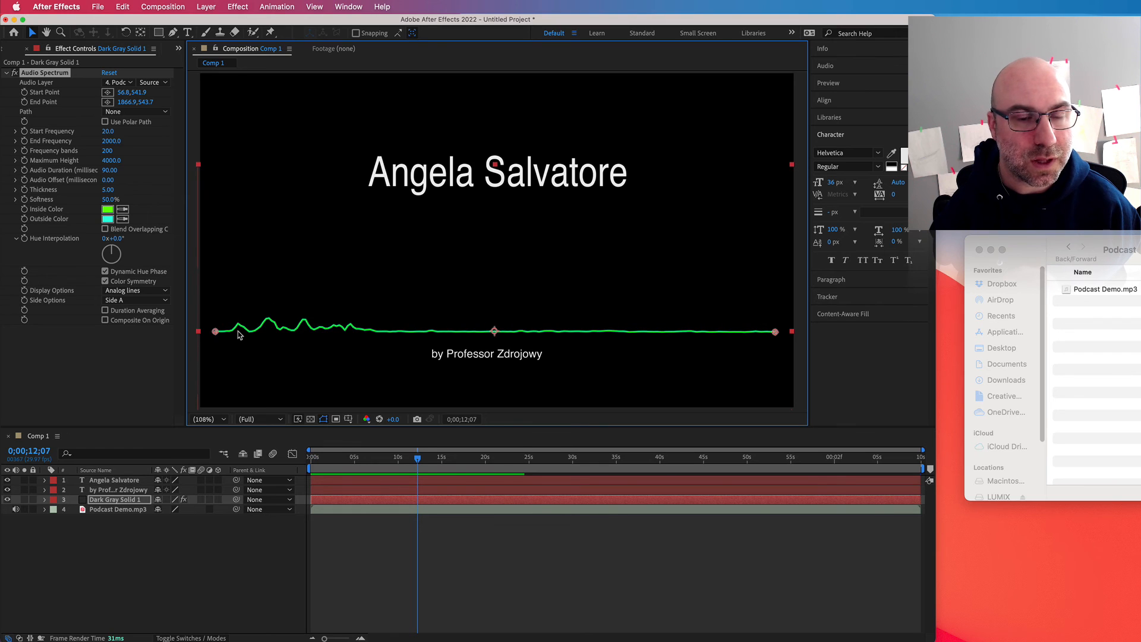
Step: Start saving the project under a new name and choose the Podcast folder inside CM102 on the external T7 drive
click(97, 6)
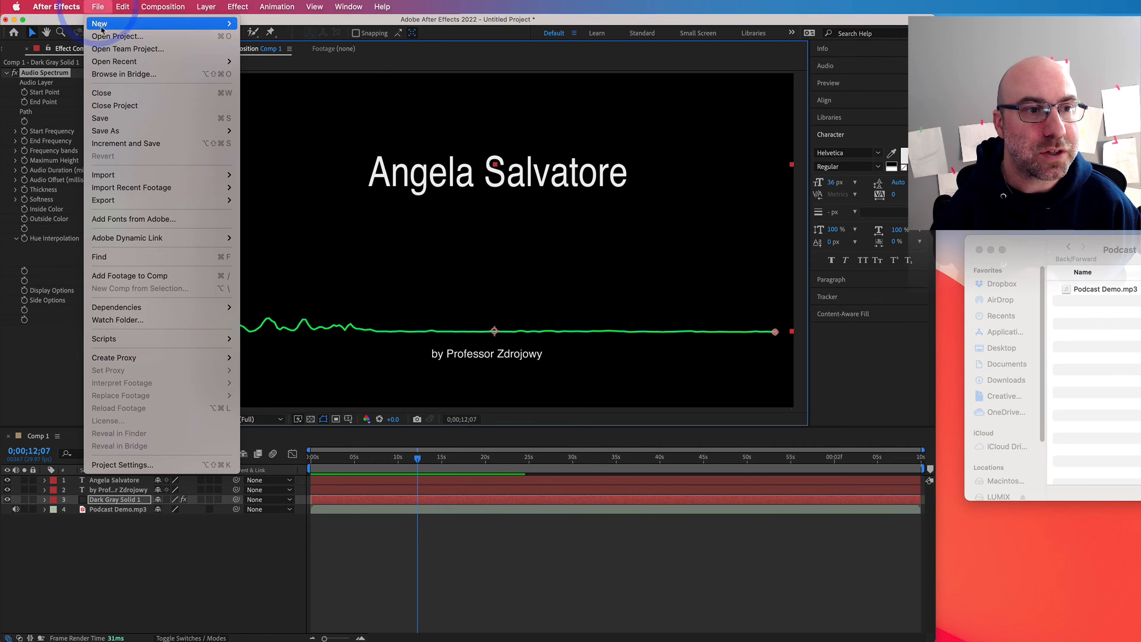
mouse_move(118, 132)
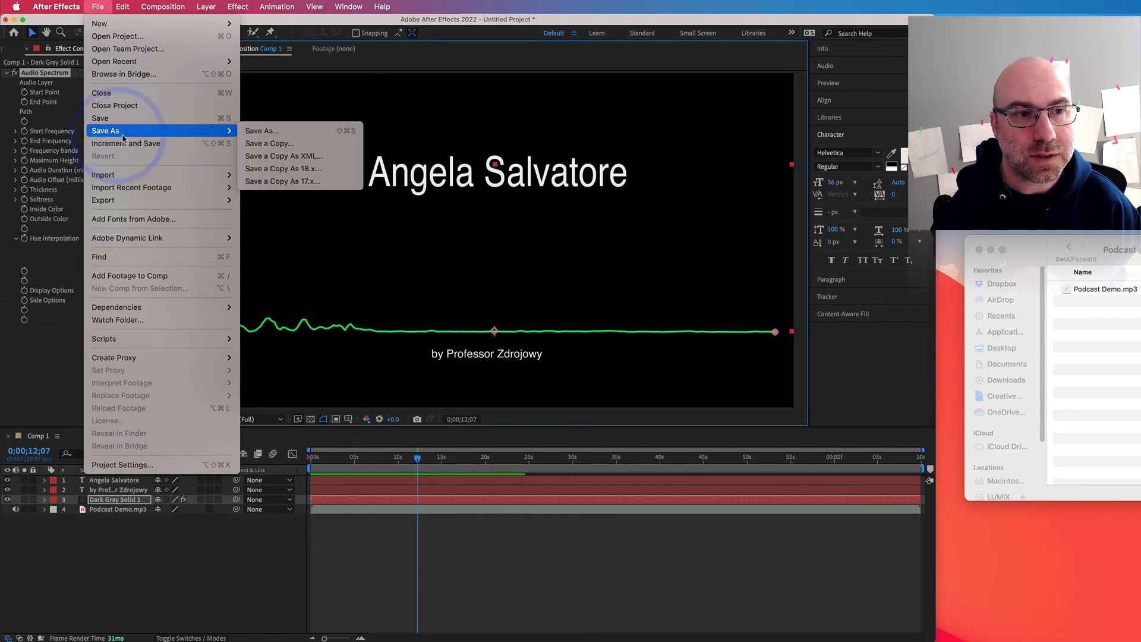
click(252, 132)
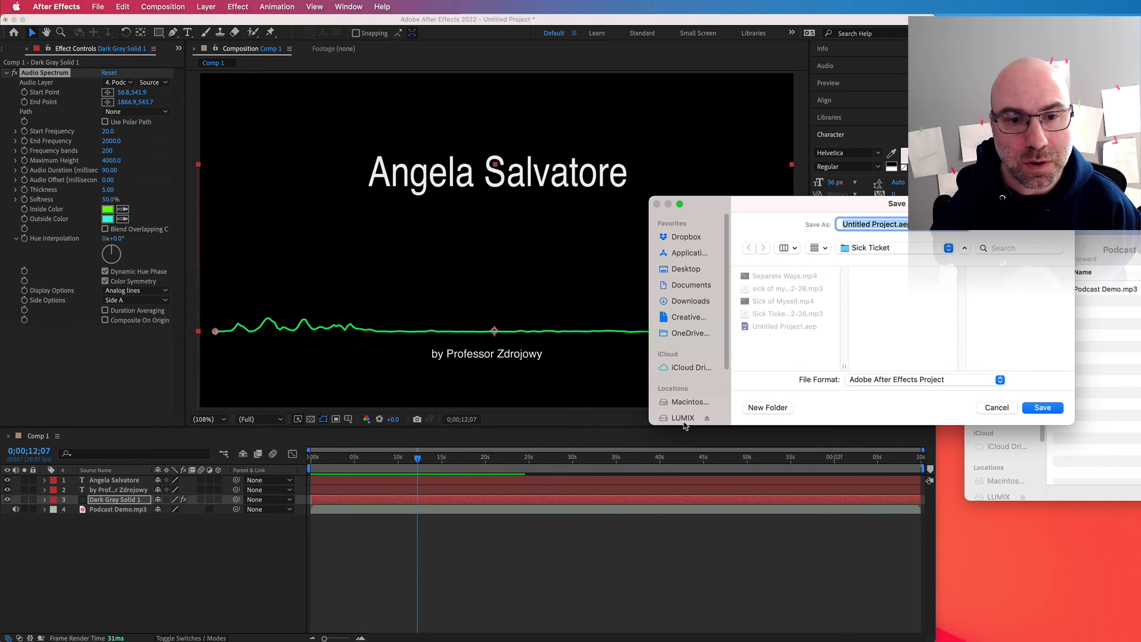
scroll(687, 418, down, 2)
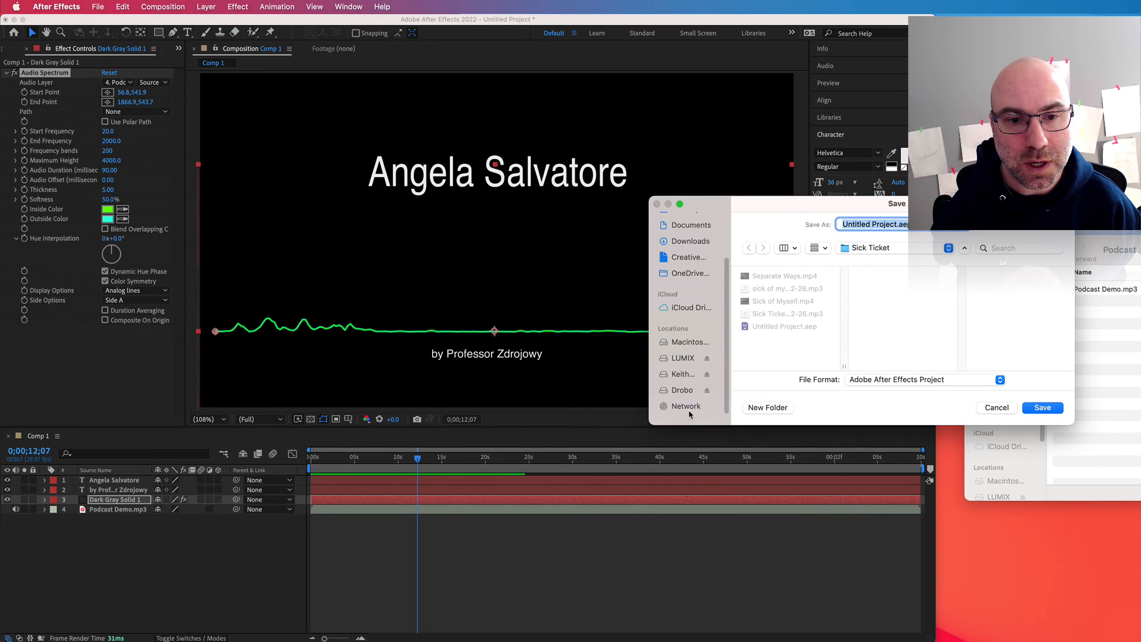
click(683, 375)
scroll(762, 320, down, 2)
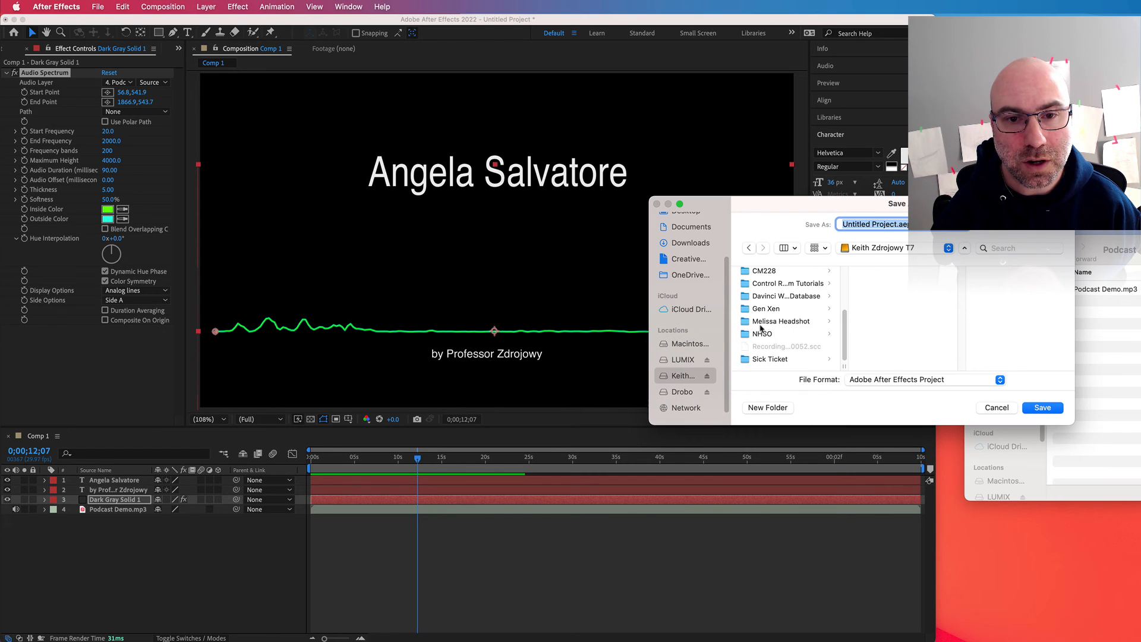
scroll(760, 328, up, 2)
click(766, 278)
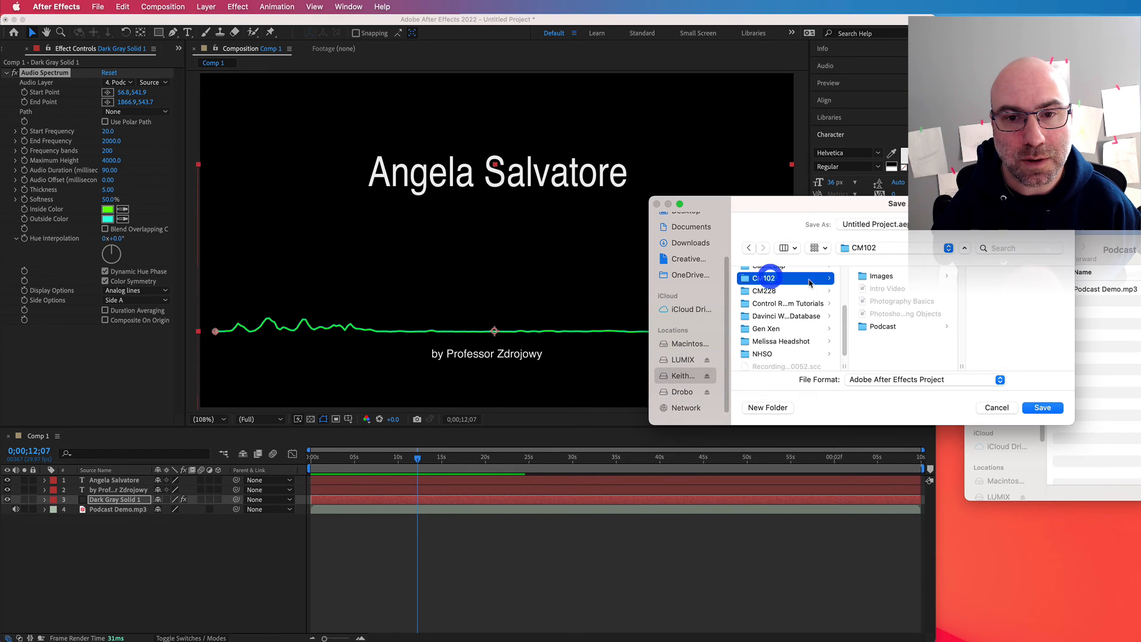
click(882, 327)
Step: Name the project file with the first name from the title, keeping the .aep extension, and save it
click(896, 224)
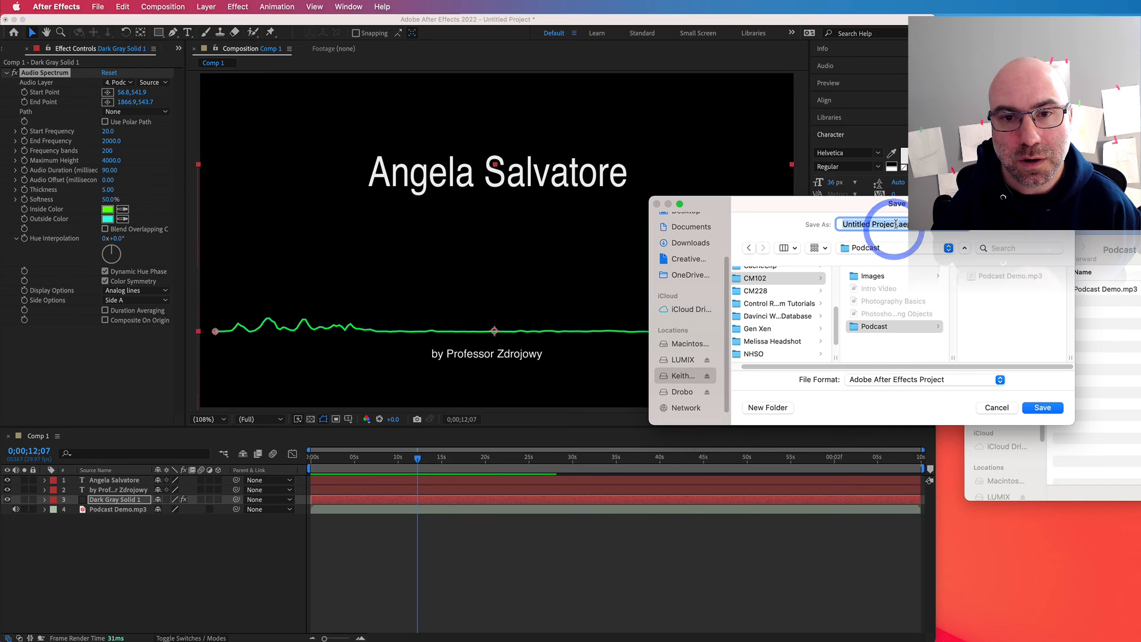
drag(897, 224, 840, 225)
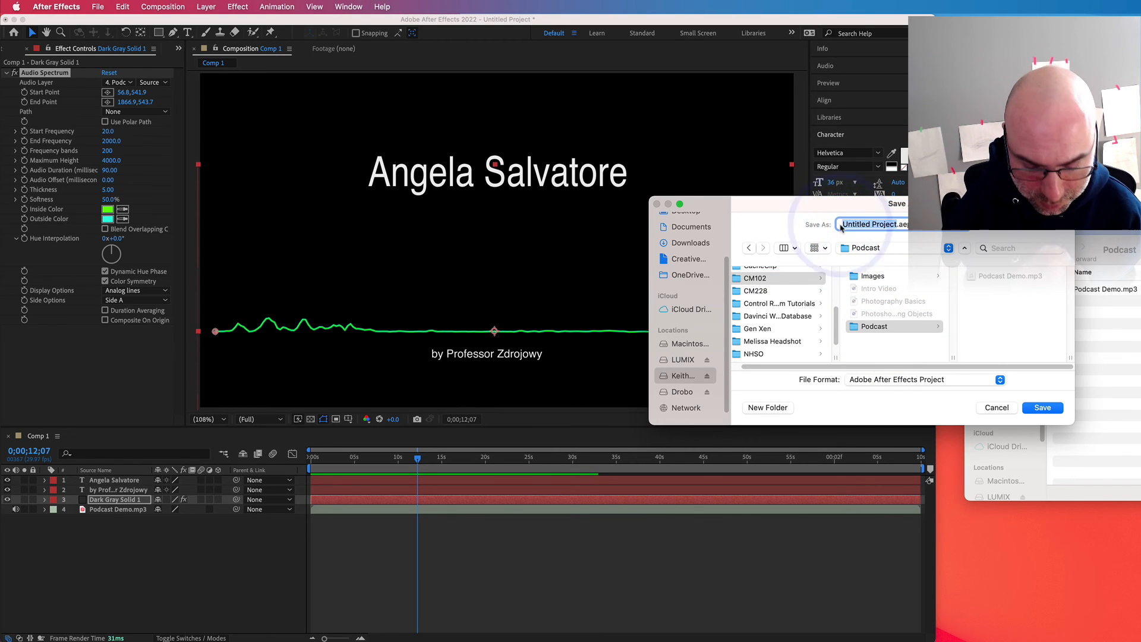
text(Ange)
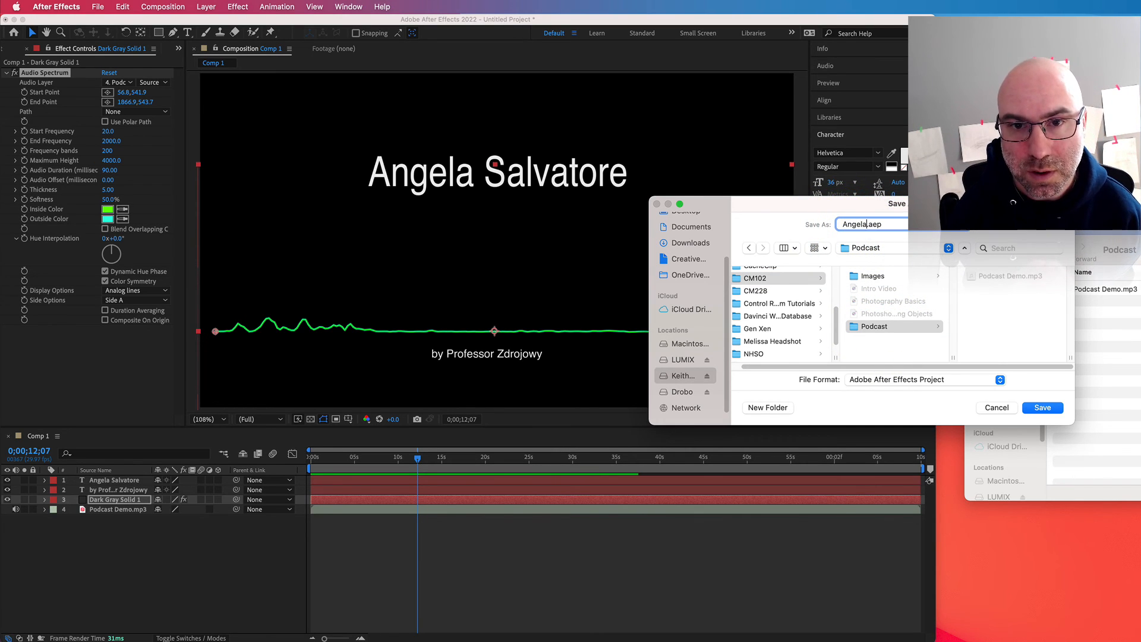
text(la)
key(Return)
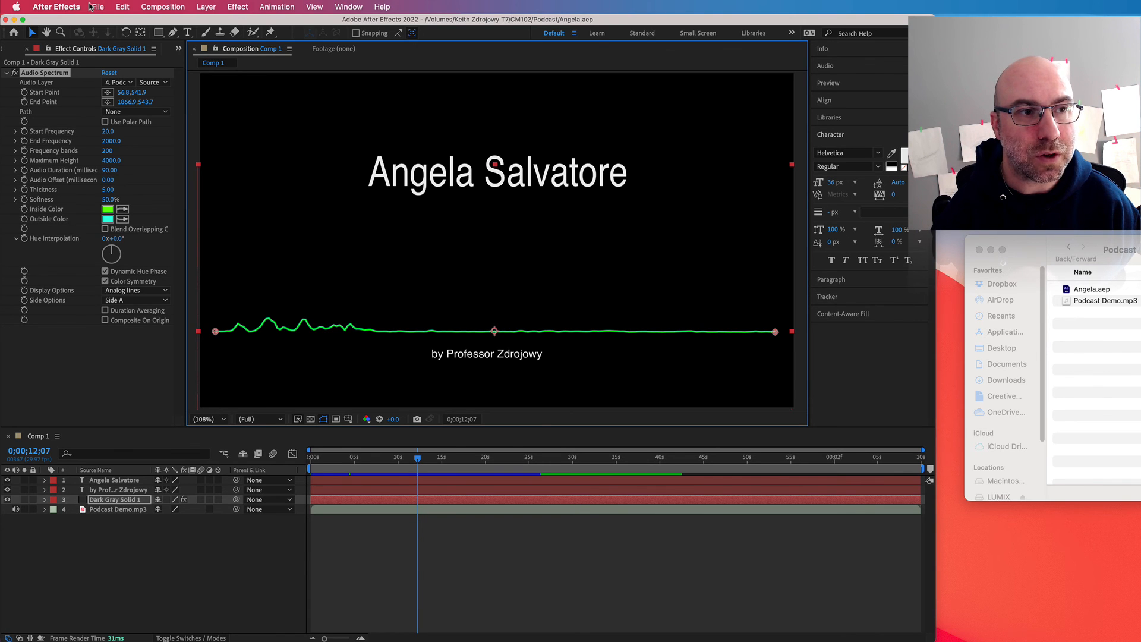
Step: Export the composition to the Adobe Media Encoder queue and switch to Media Encoder
click(90, 7)
mouse_move(147, 206)
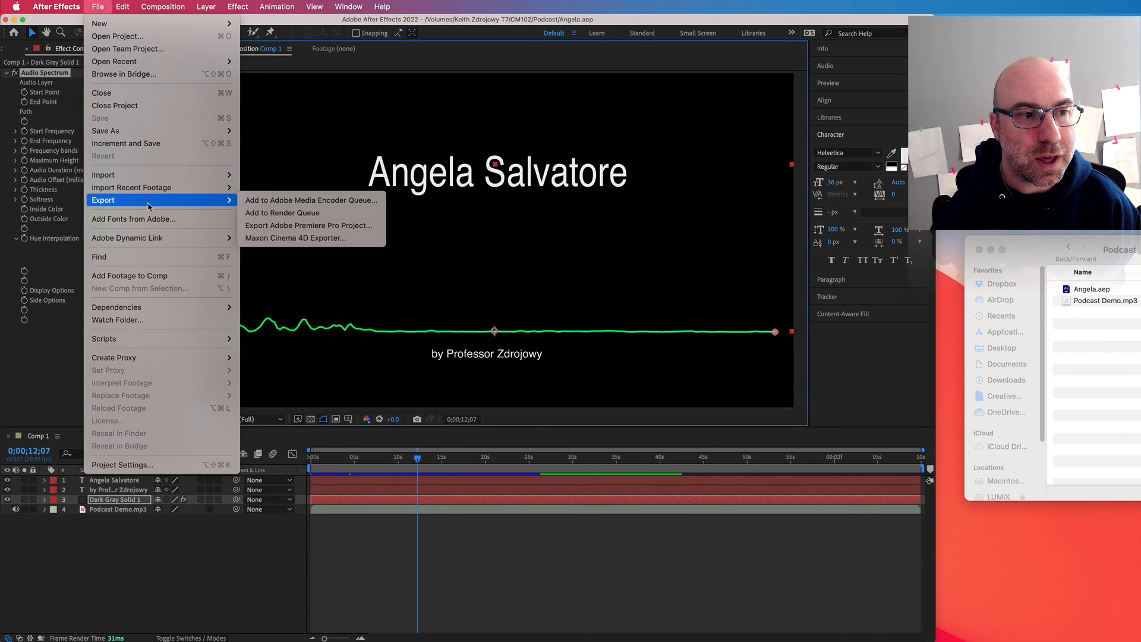
click(255, 201)
click(868, 176)
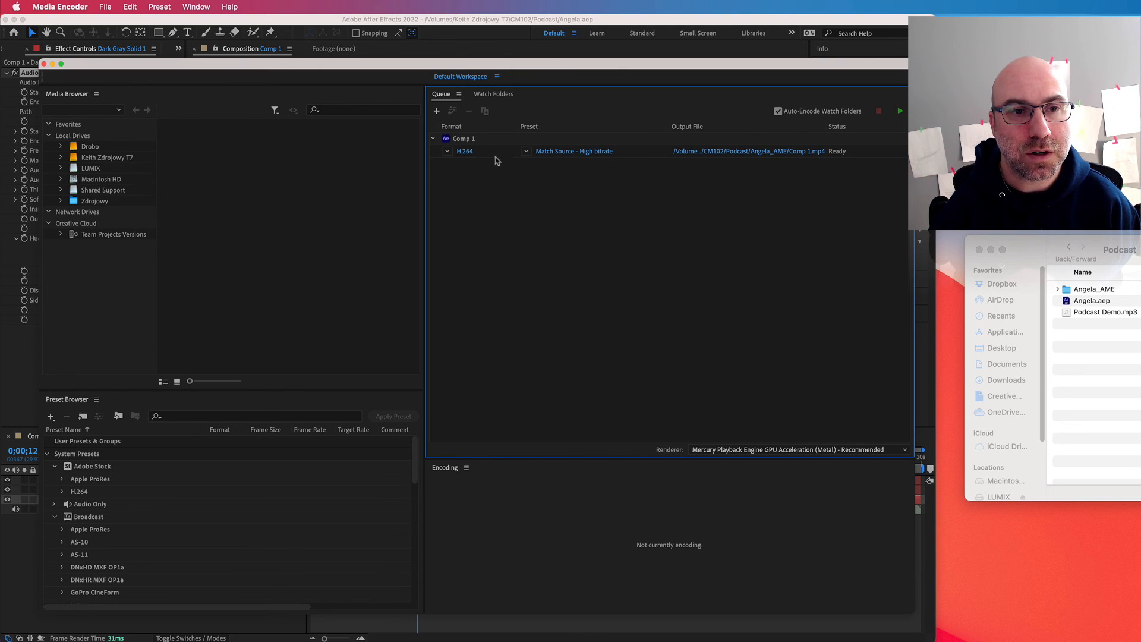
Step: Name the H.264 output file with the title's first name followed by "Podcast", and start encoding the queue
click(716, 157)
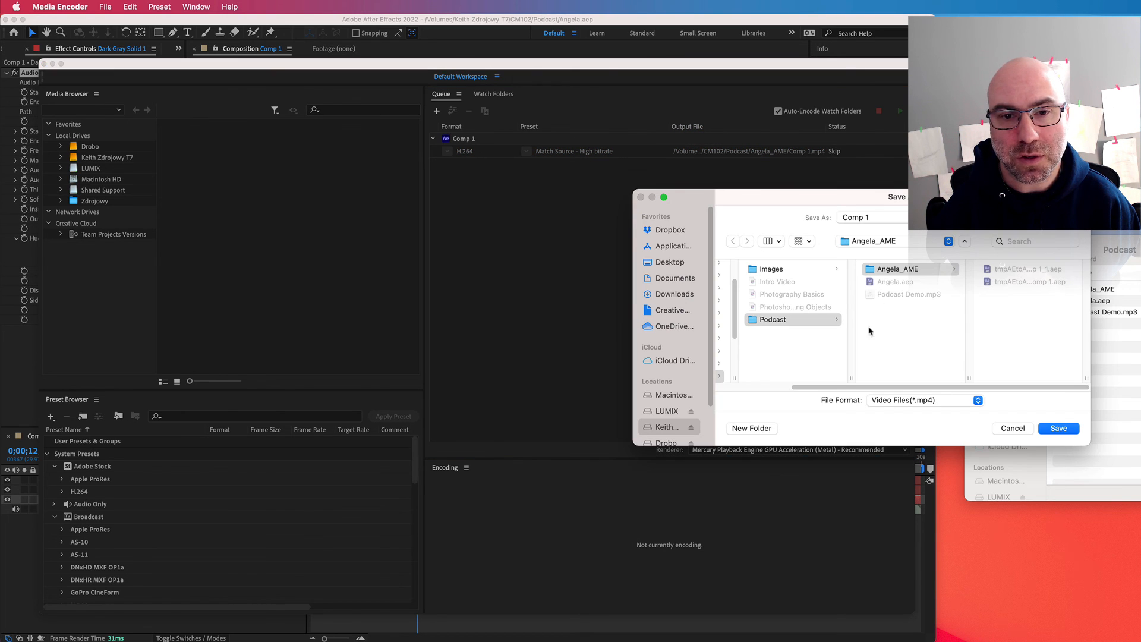
click(843, 217)
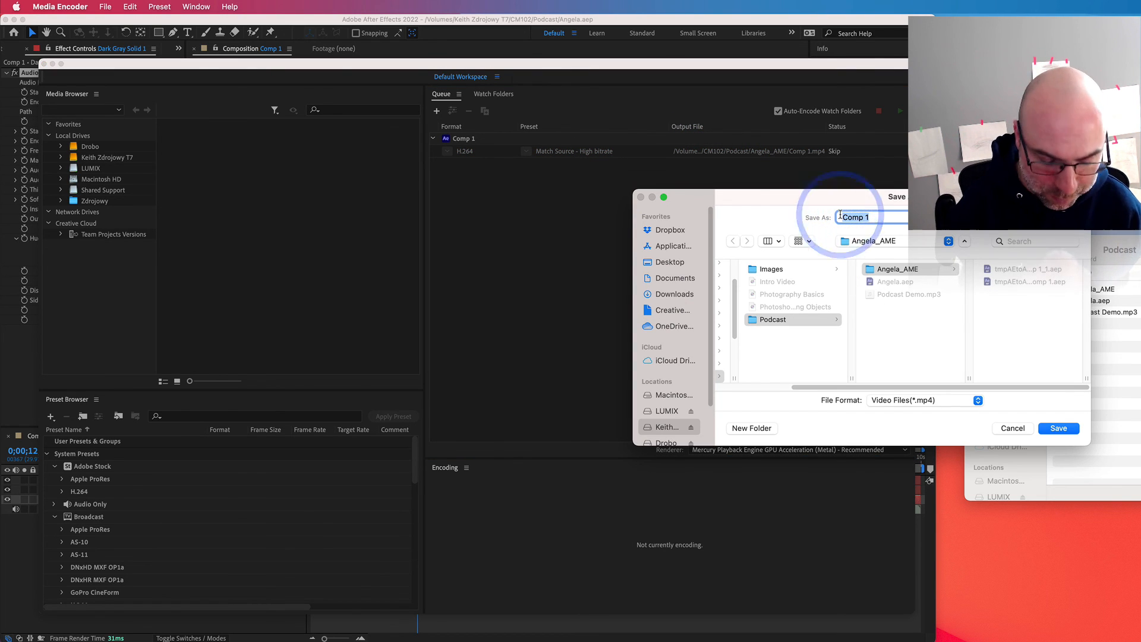
text(Angela Podcast)
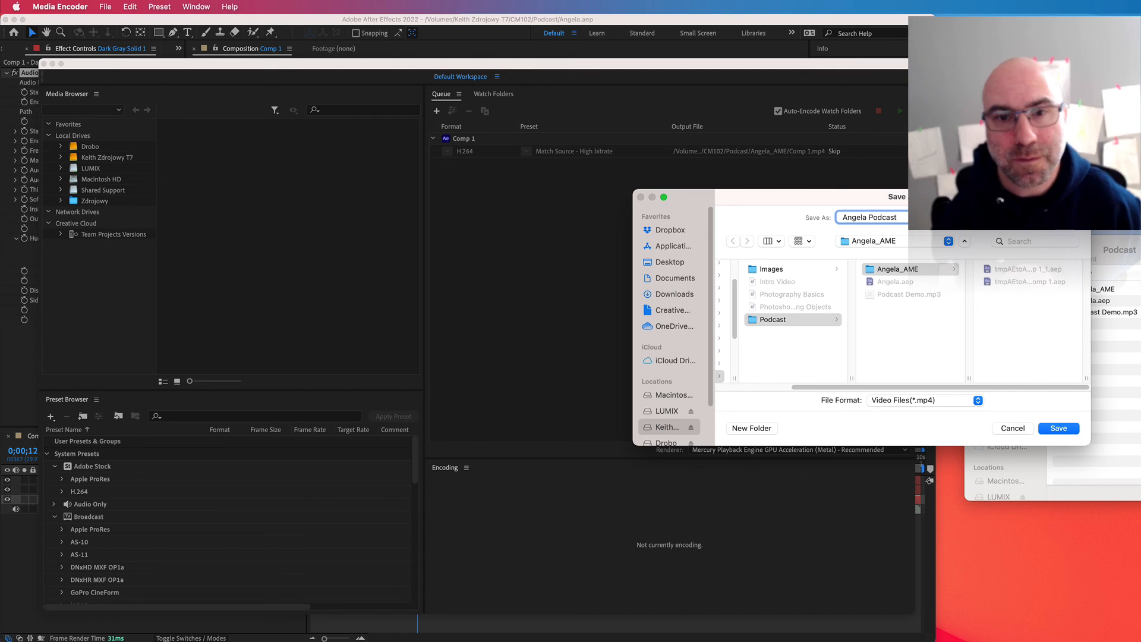
click(1073, 431)
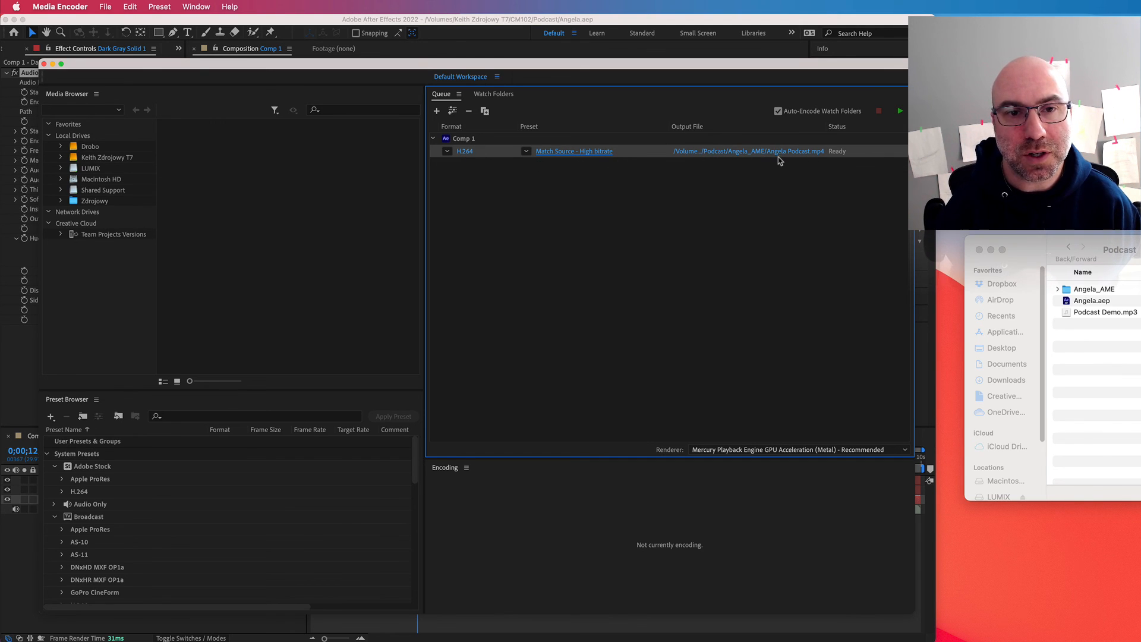
click(897, 112)
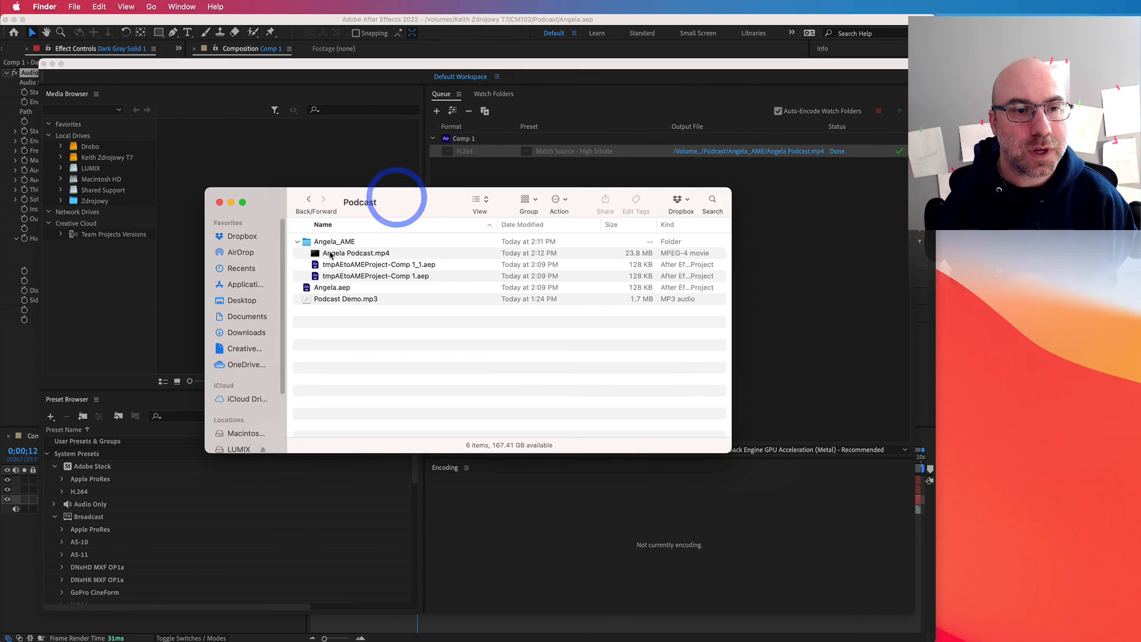
Step: Switch to Finder and preview the exported MP4 in the Angela_AME folder, then close the preview
click(330, 252)
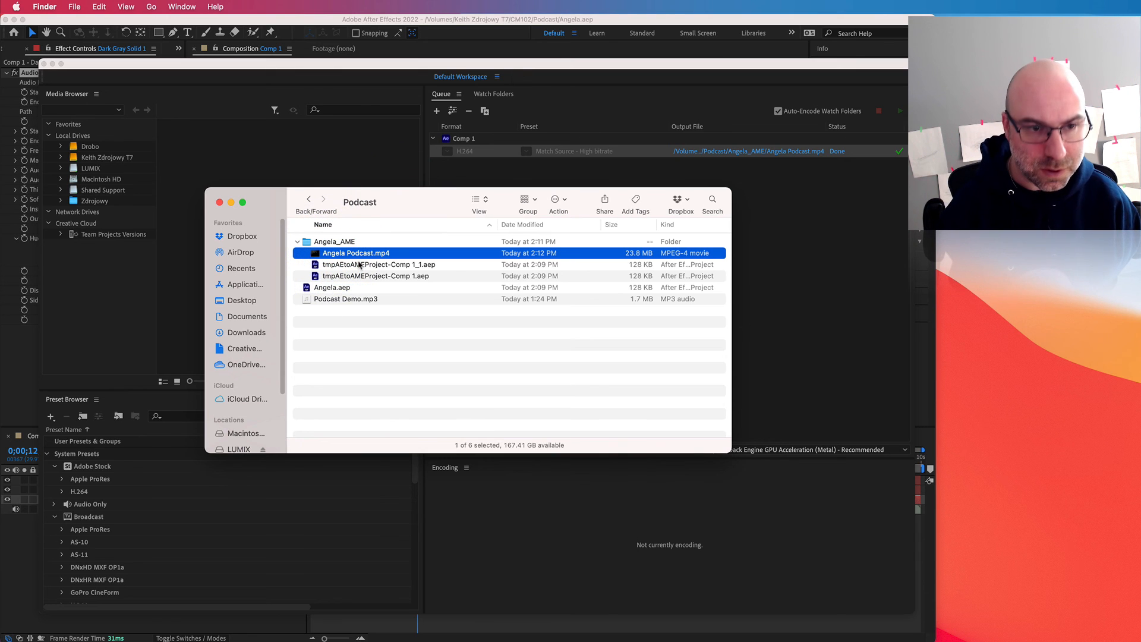
key(space)
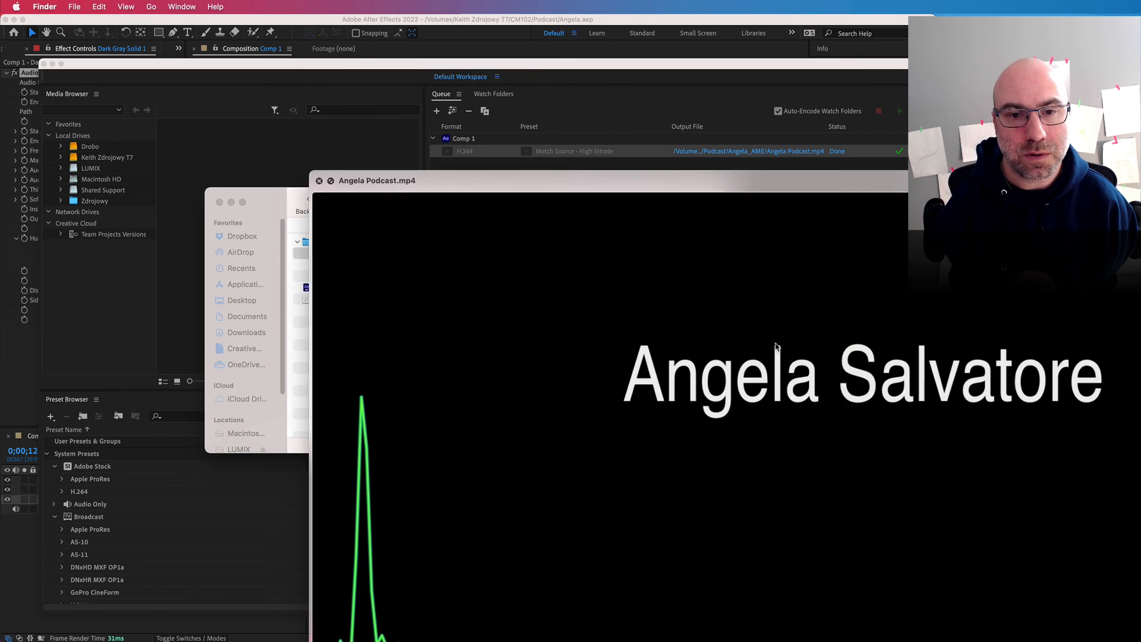
click(446, 160)
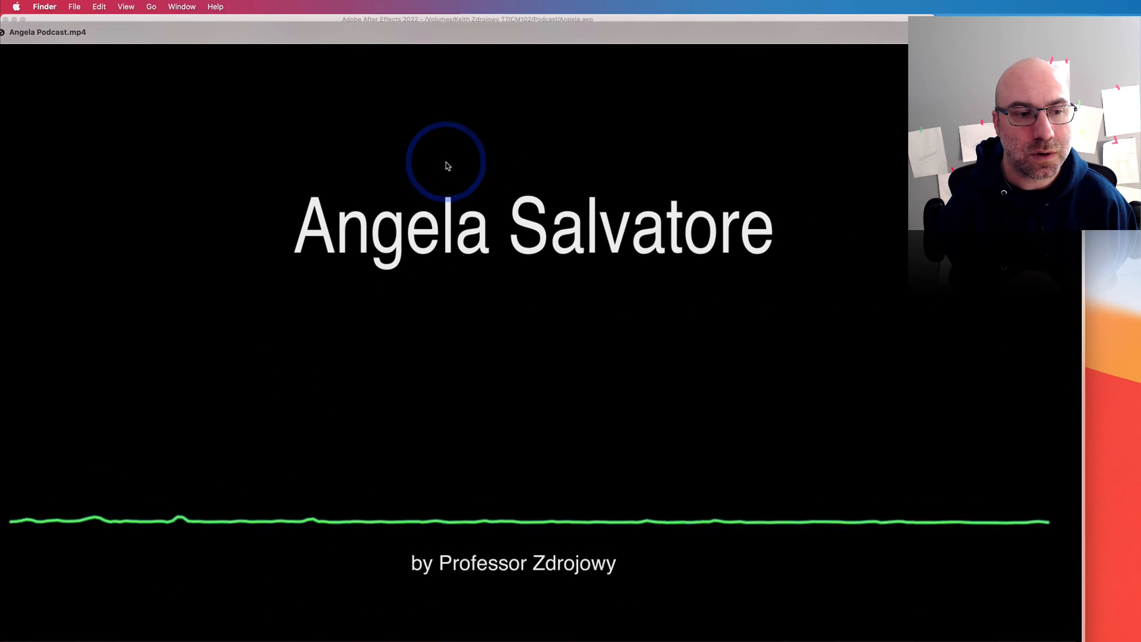
key(space)
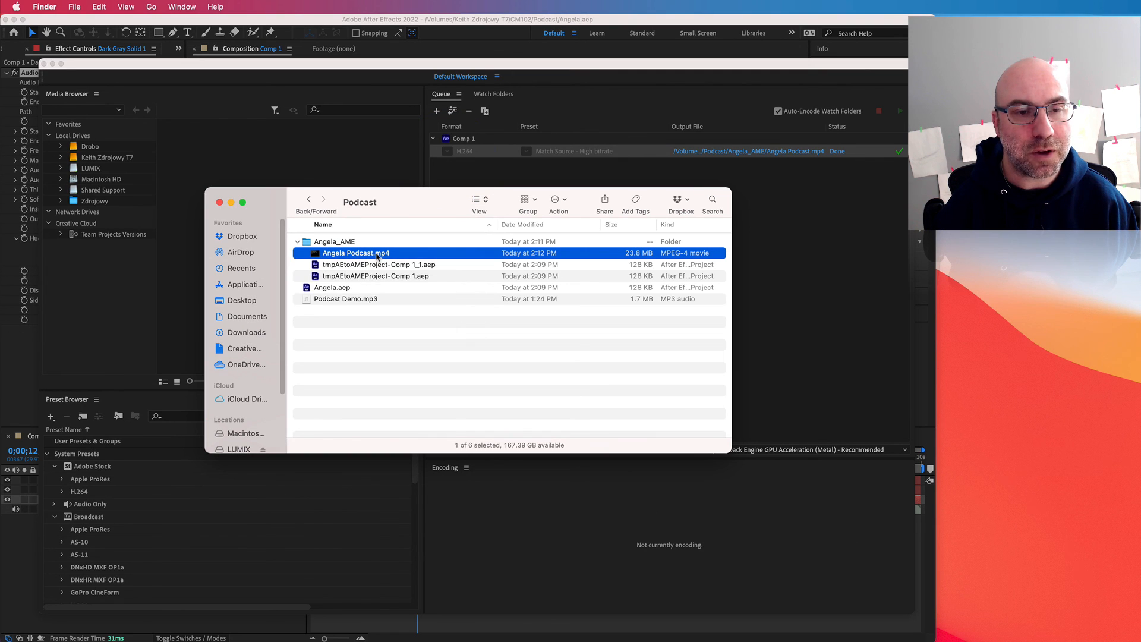